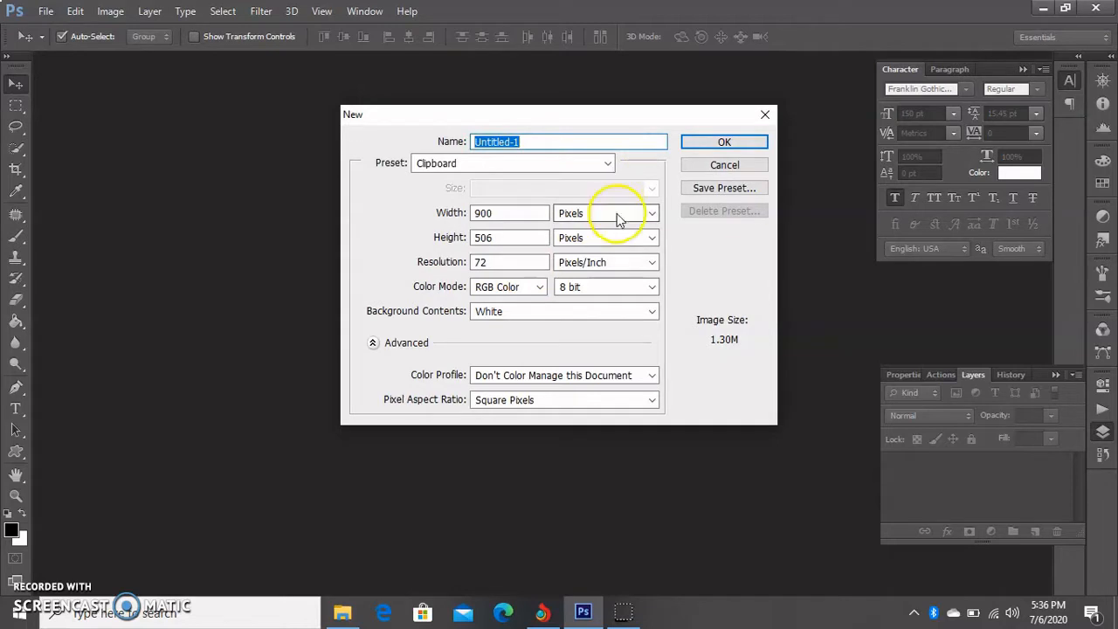
# Step: Create a new document with the Photo preset at Landscape, 5 x 7, 300 pixels/inch
pyautogui.click(608, 163)
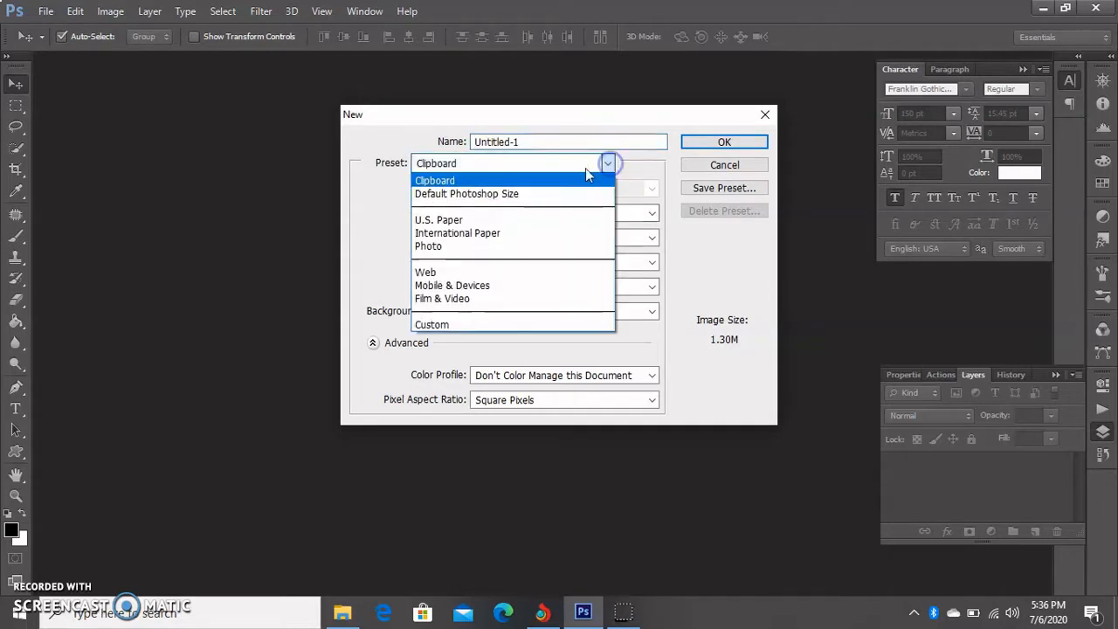
pyautogui.click(529, 246)
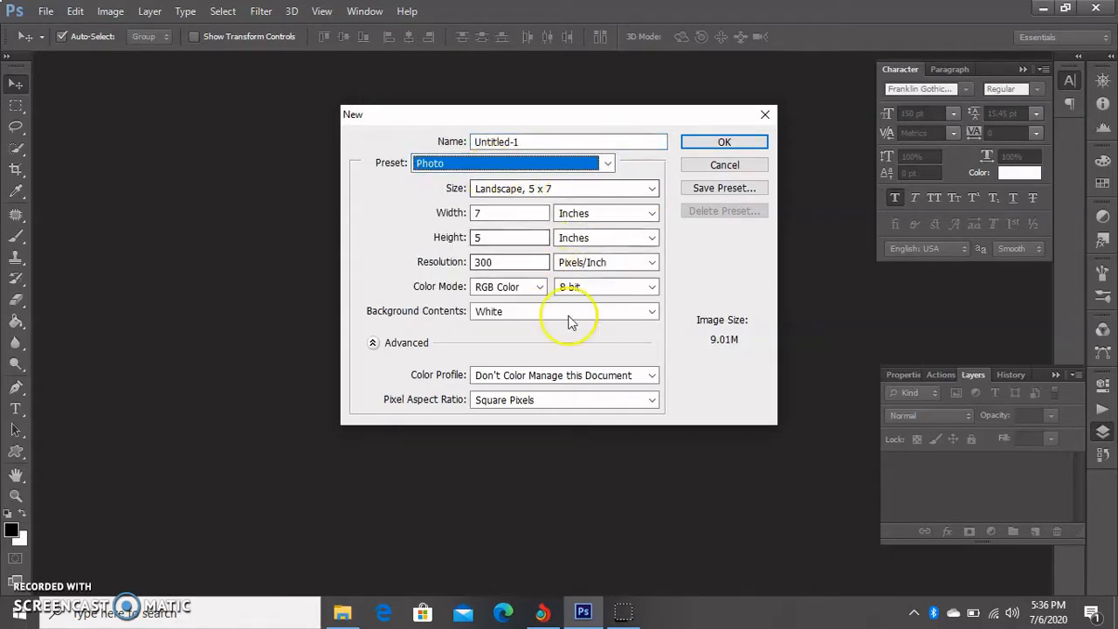
pyautogui.click(742, 144)
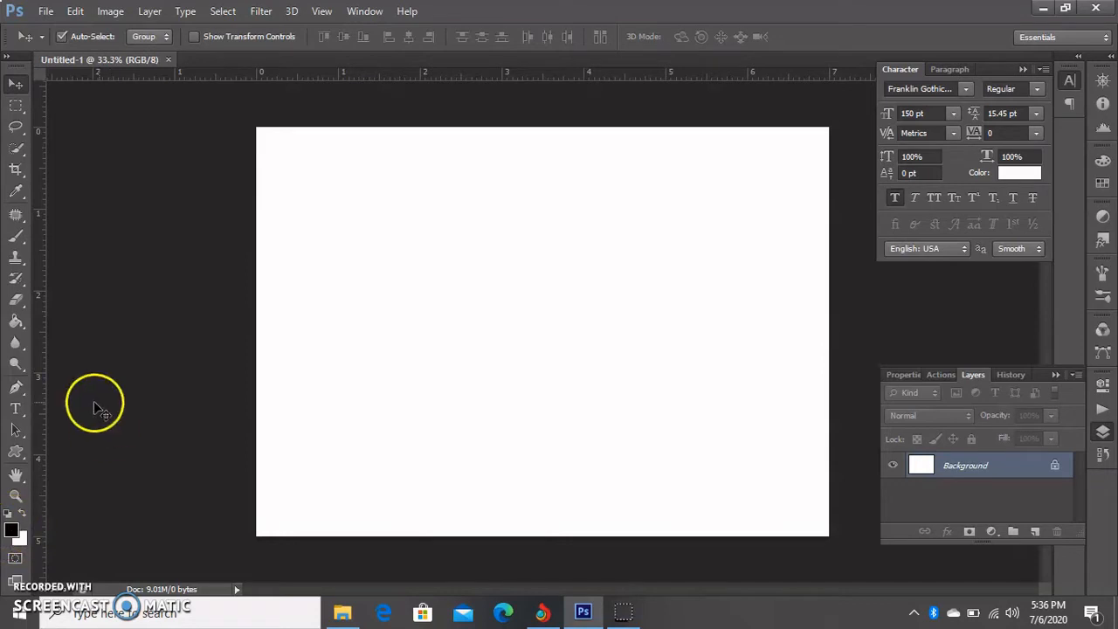
# Step: Fill the white background with black using the Paint Bucket tool
pyautogui.click(15, 323)
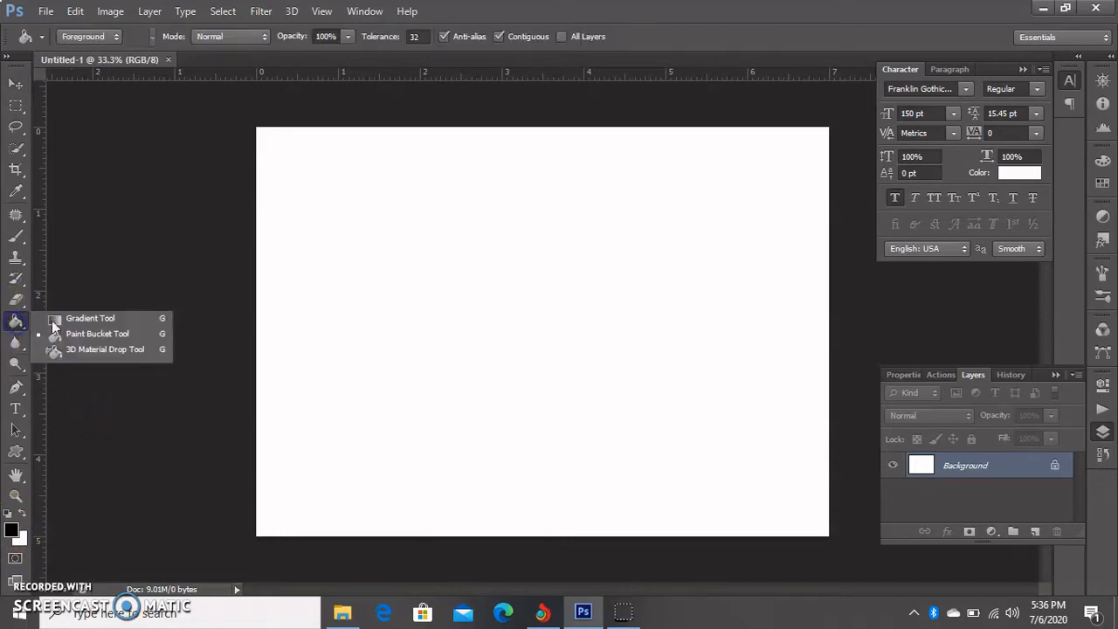
pyautogui.click(91, 329)
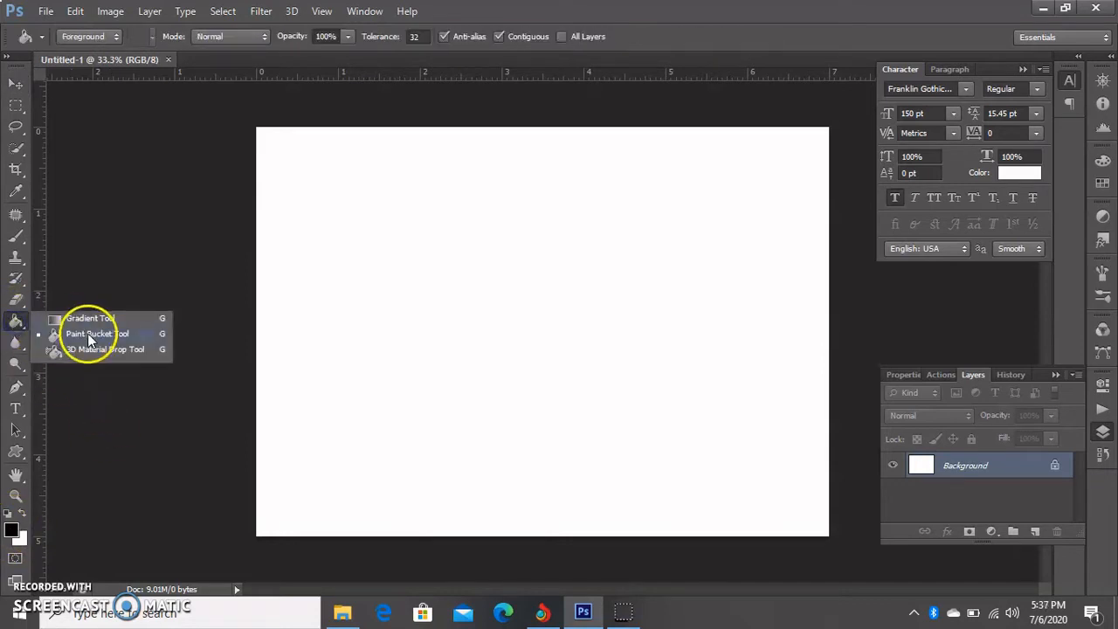
pyautogui.click(307, 293)
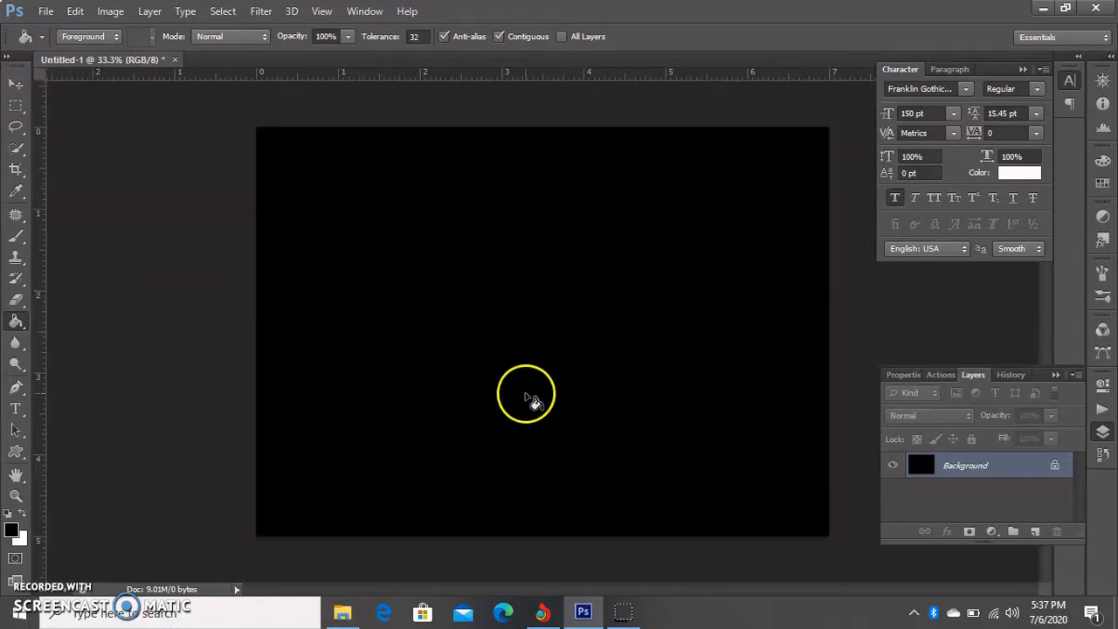
# Step: Add the white text "K509" and move it to about the centre of the canvas
pyautogui.click(15, 408)
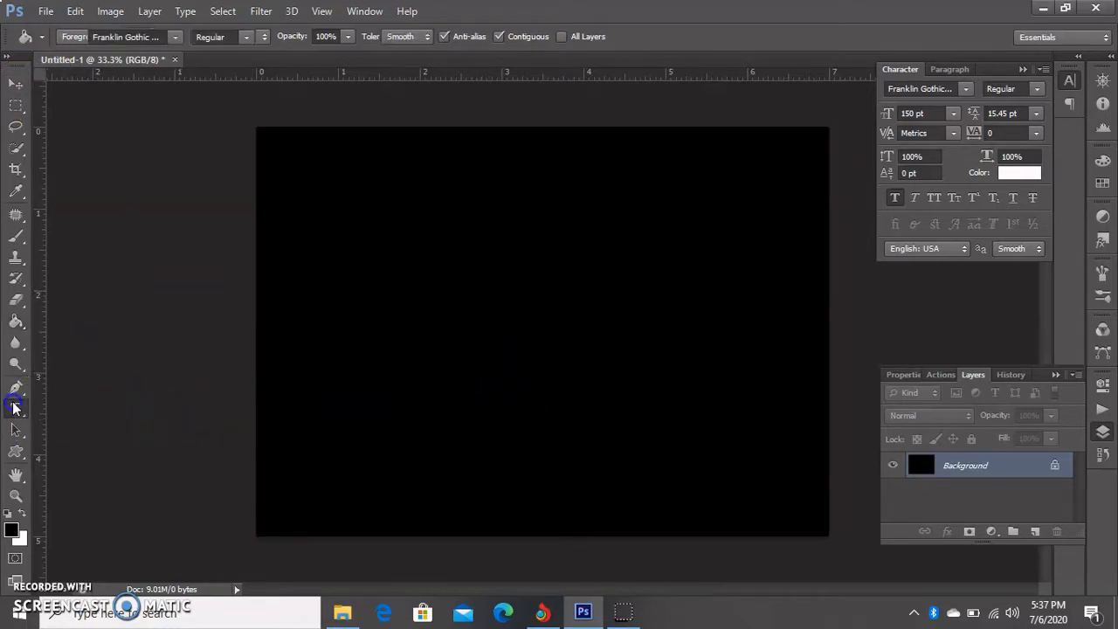
pyautogui.click(325, 328)
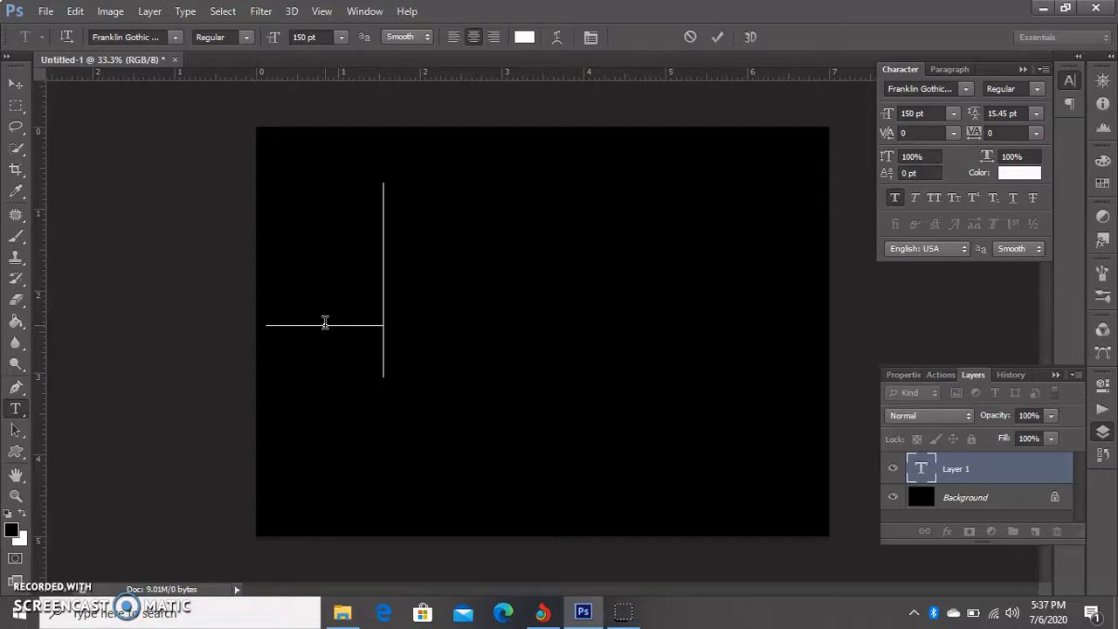
pyautogui.write('K5')
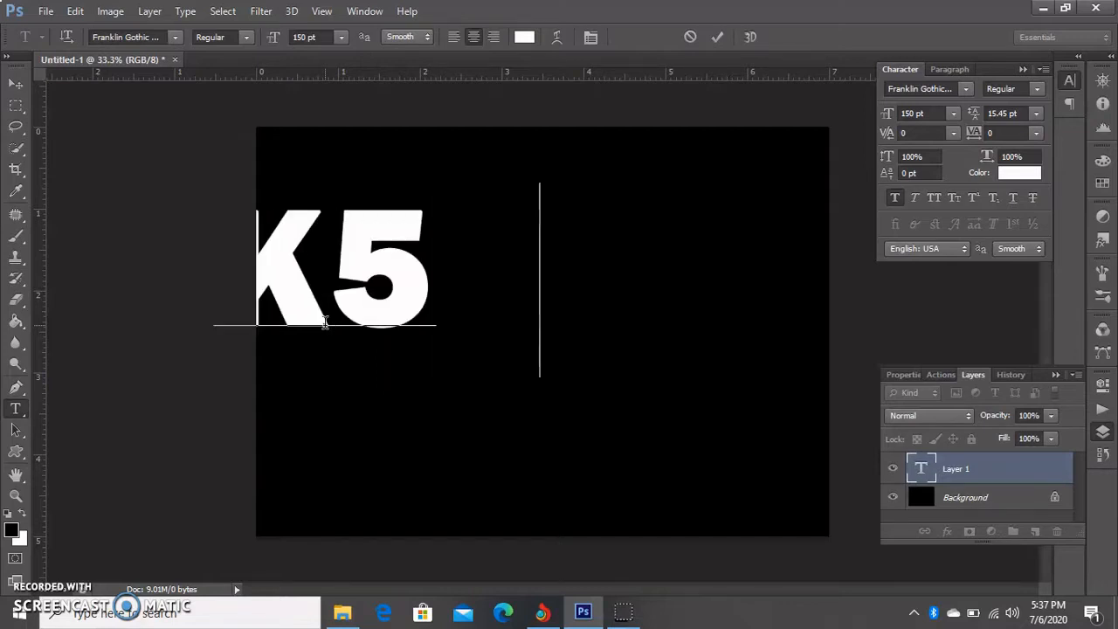
pyautogui.write('09')
pyautogui.click(14, 83)
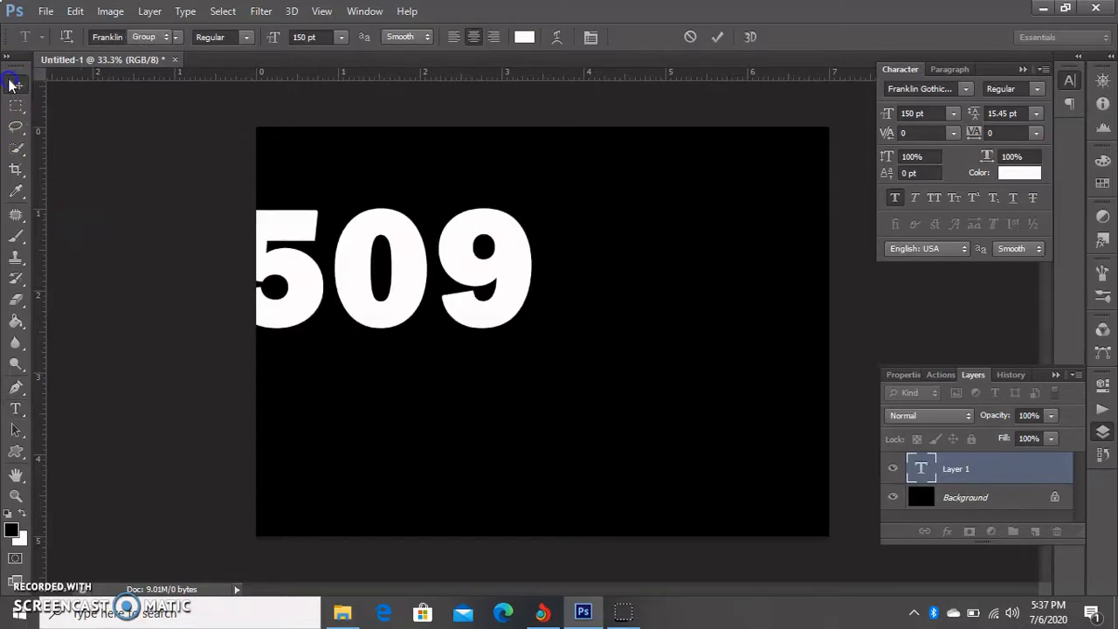
pyautogui.click(372, 259)
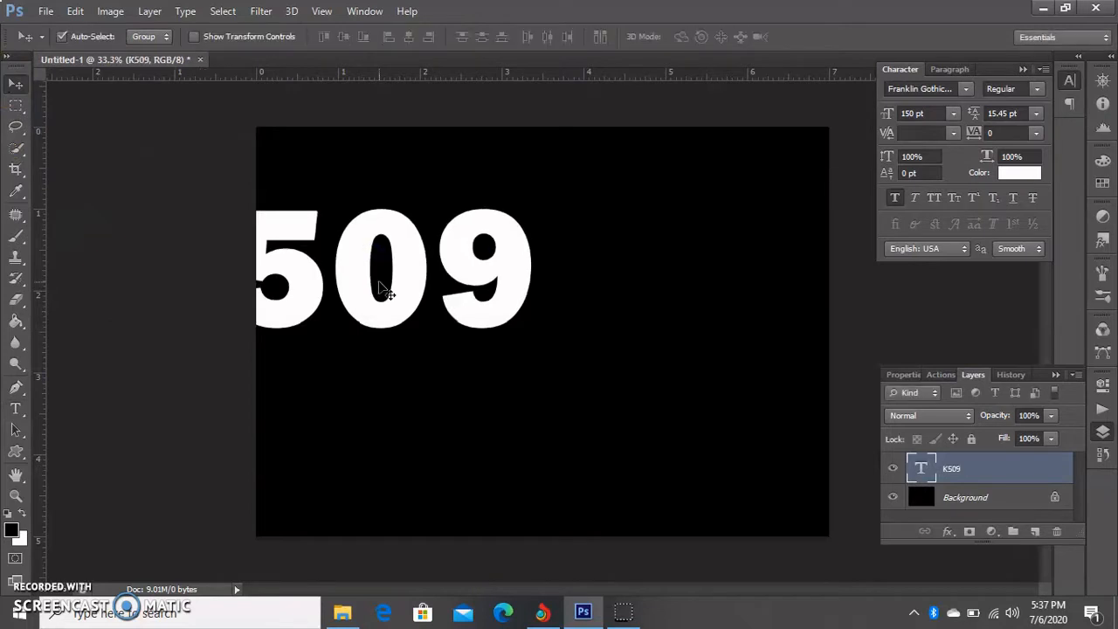
pyautogui.moveTo(362, 294); pyautogui.dragTo(569, 350)
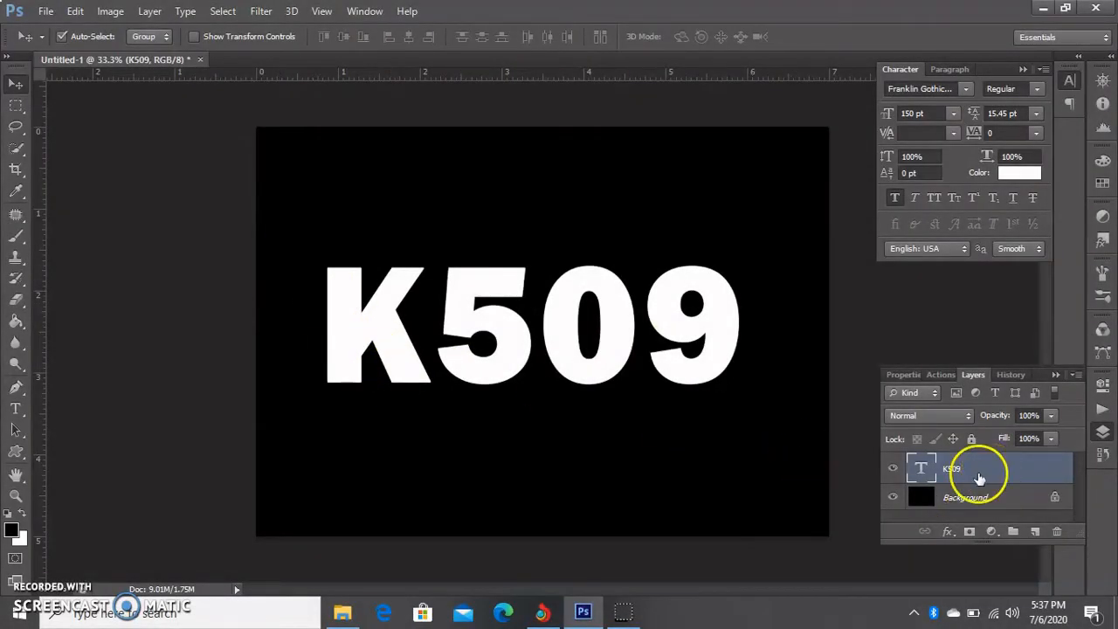
# Step: Duplicate the K509 text layer as "K509 copy" and rename the original layer "Feu"
pyautogui.rightClick(978, 474)
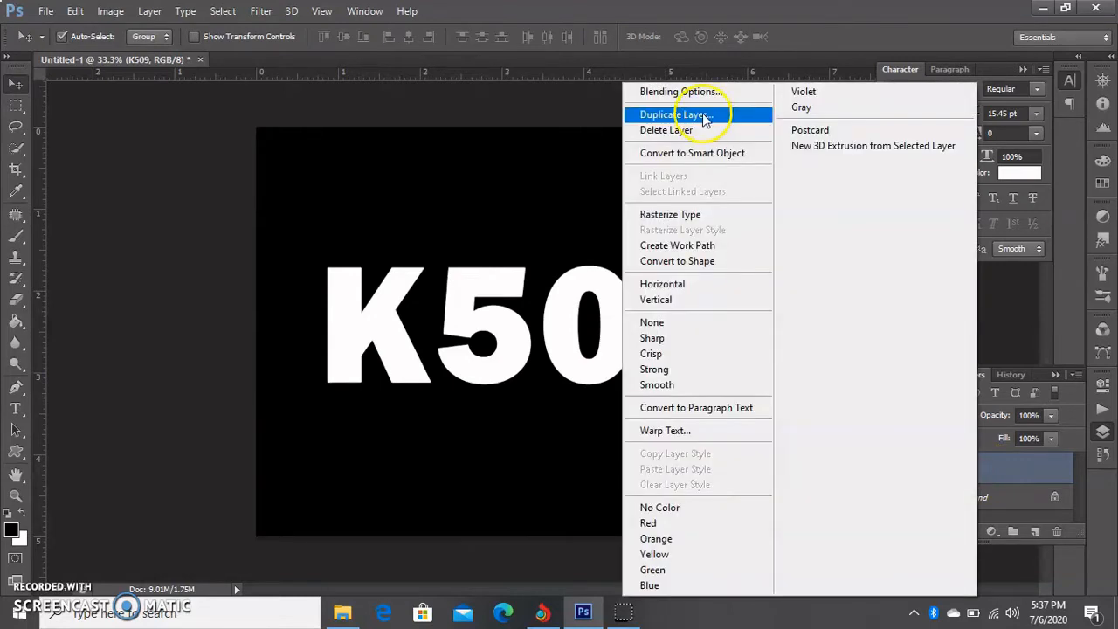
pyautogui.click(704, 117)
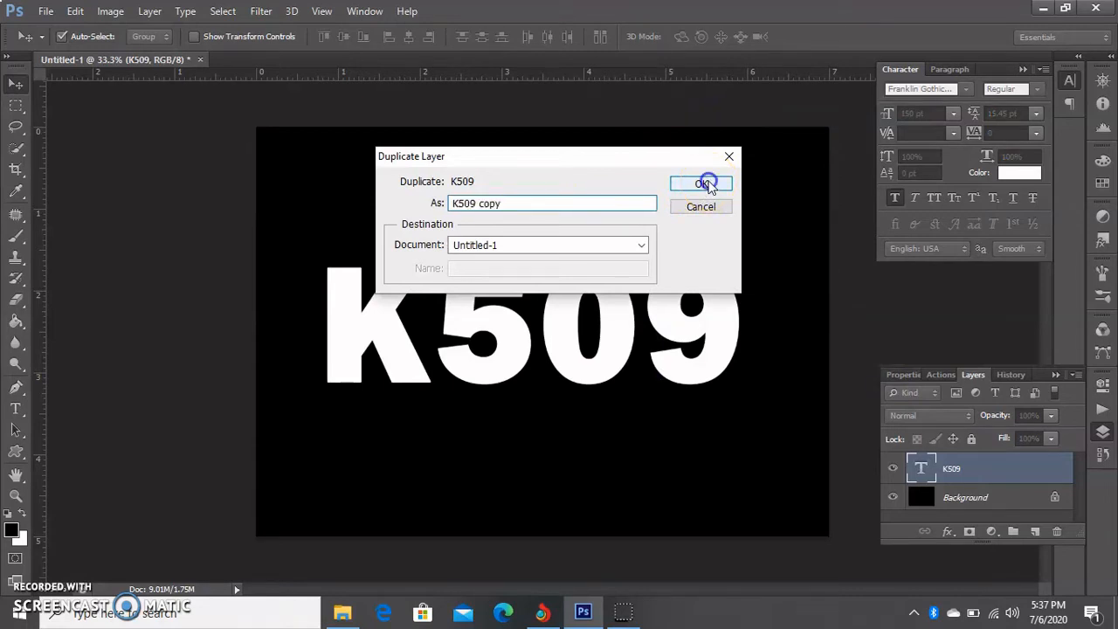
pyautogui.click(704, 184)
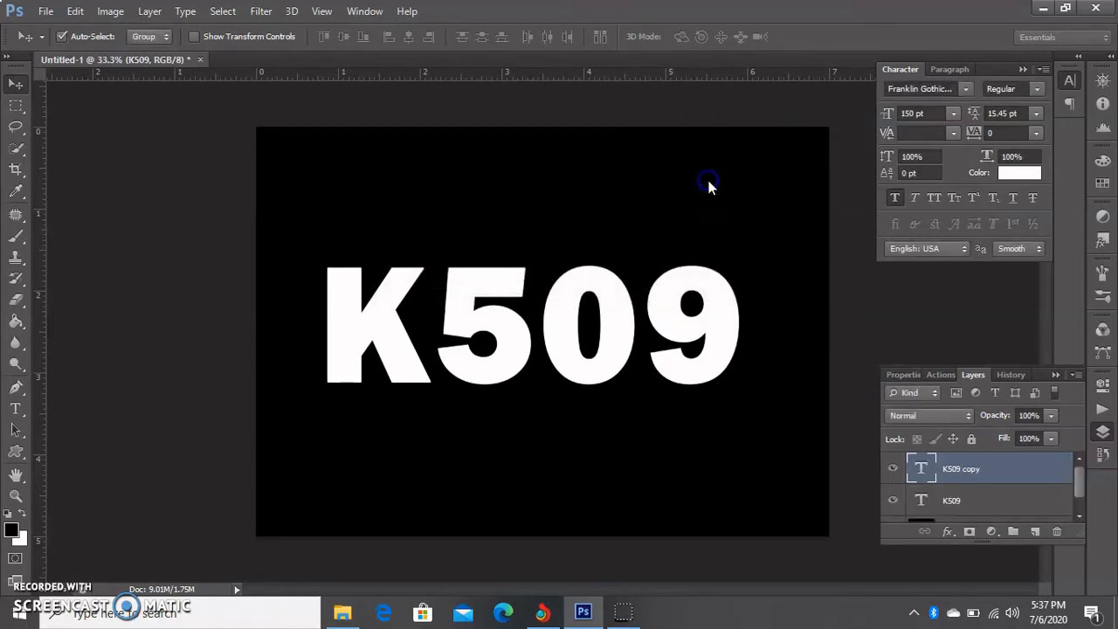
pyautogui.doubleClick(951, 501)
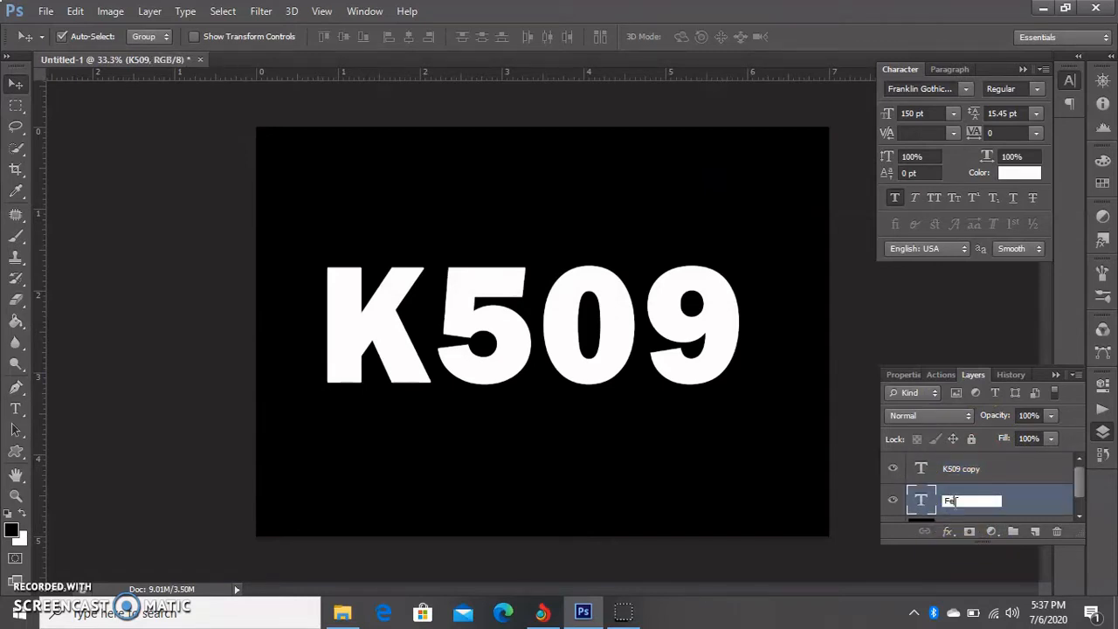
pyautogui.click(974, 504)
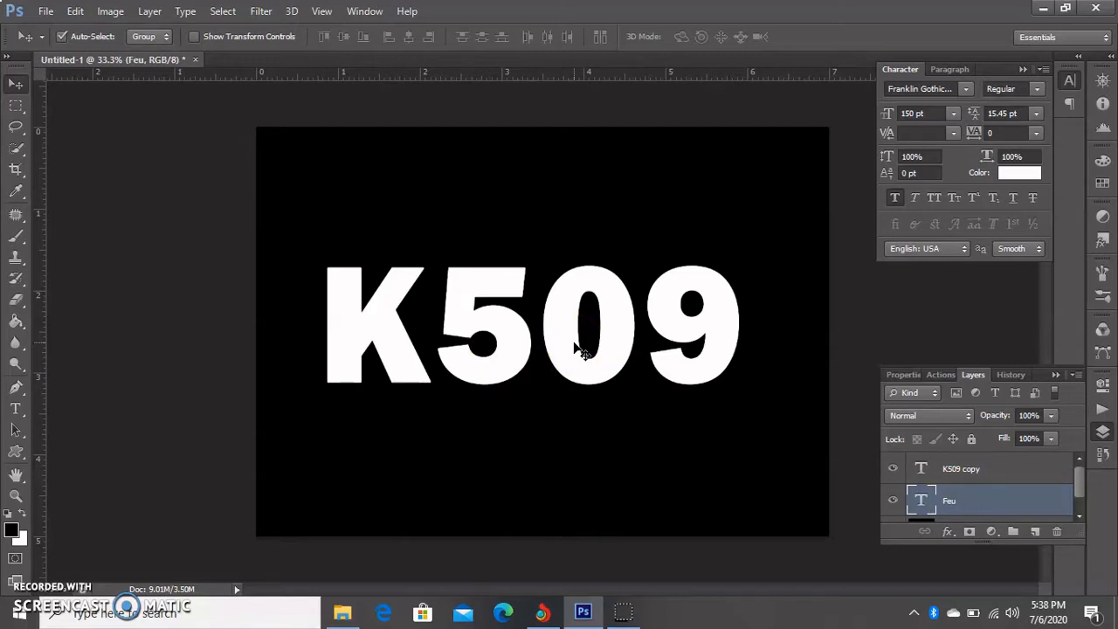
# Step: Rotate the whole canvas 90° clockwise
pyautogui.click(110, 11)
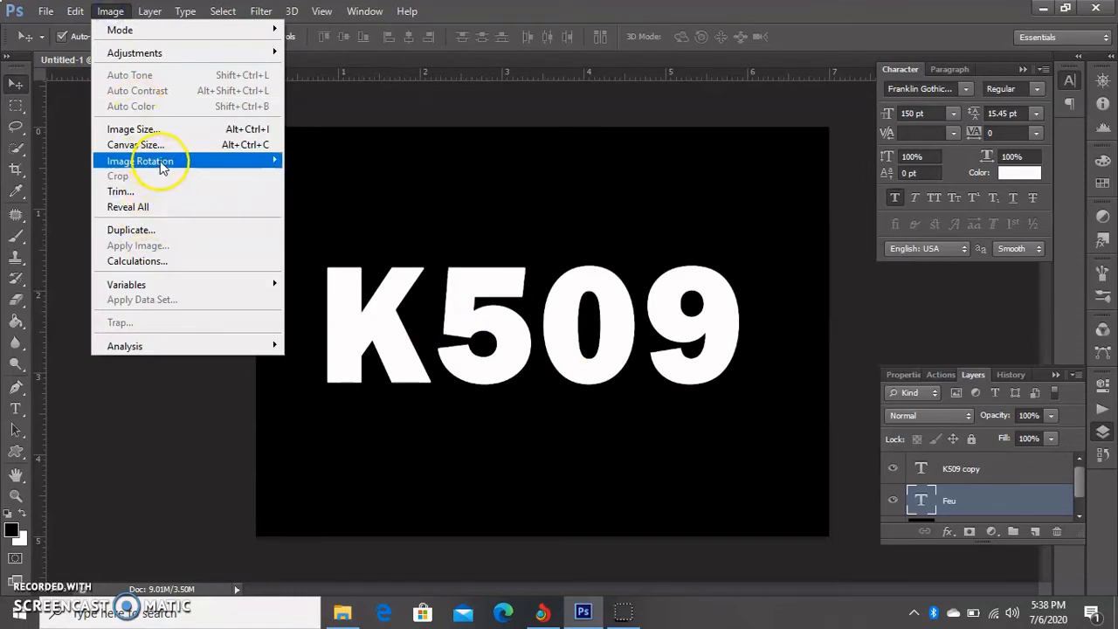
pyautogui.moveTo(163, 168)
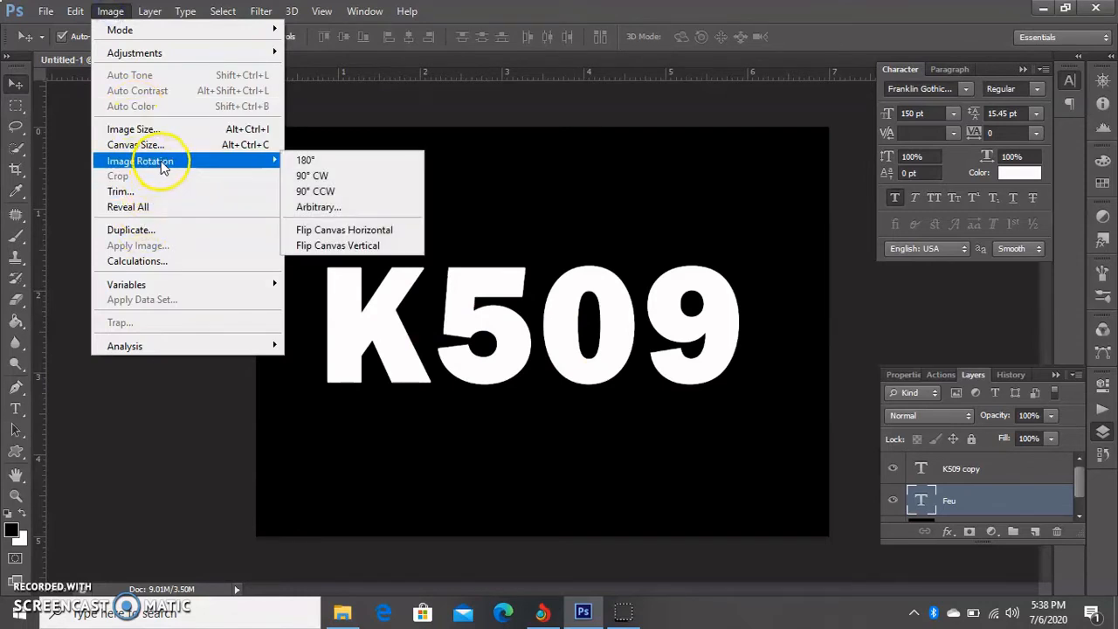
pyautogui.click(314, 178)
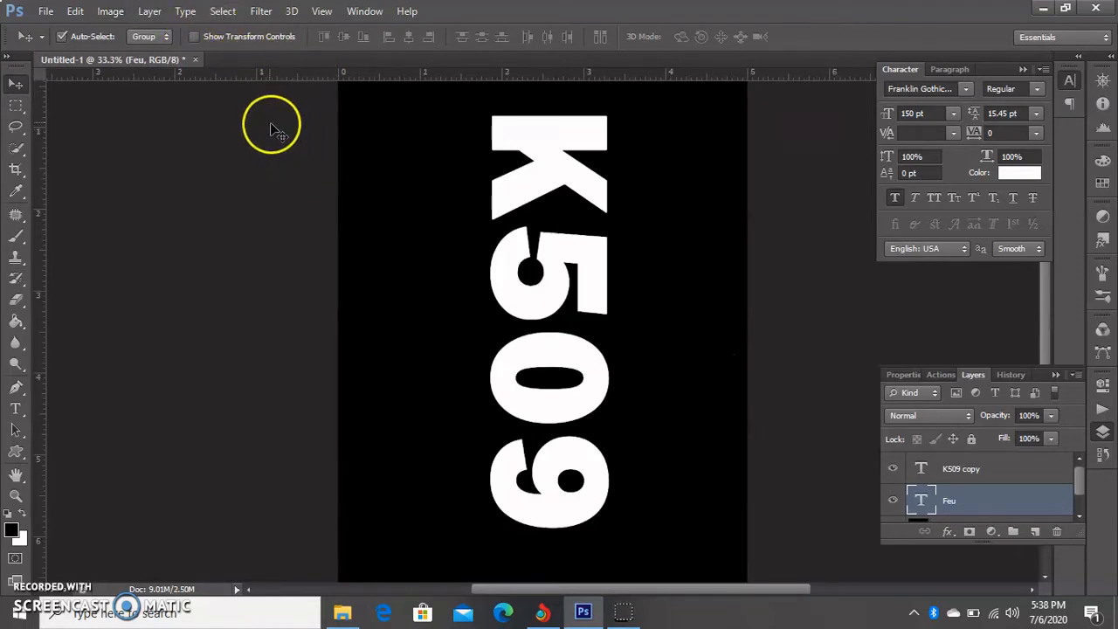
# Step: Rasterize the Feu layer and apply the Wind filter to it twice, with method Wind and direction From the Right
pyautogui.click(262, 11)
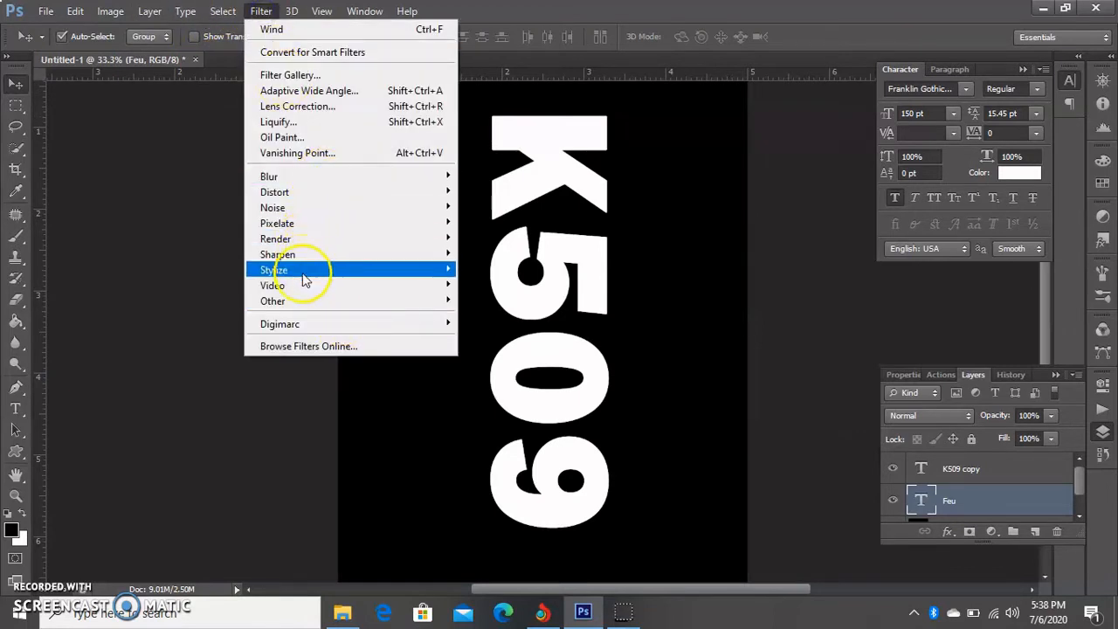
pyautogui.moveTo(325, 275)
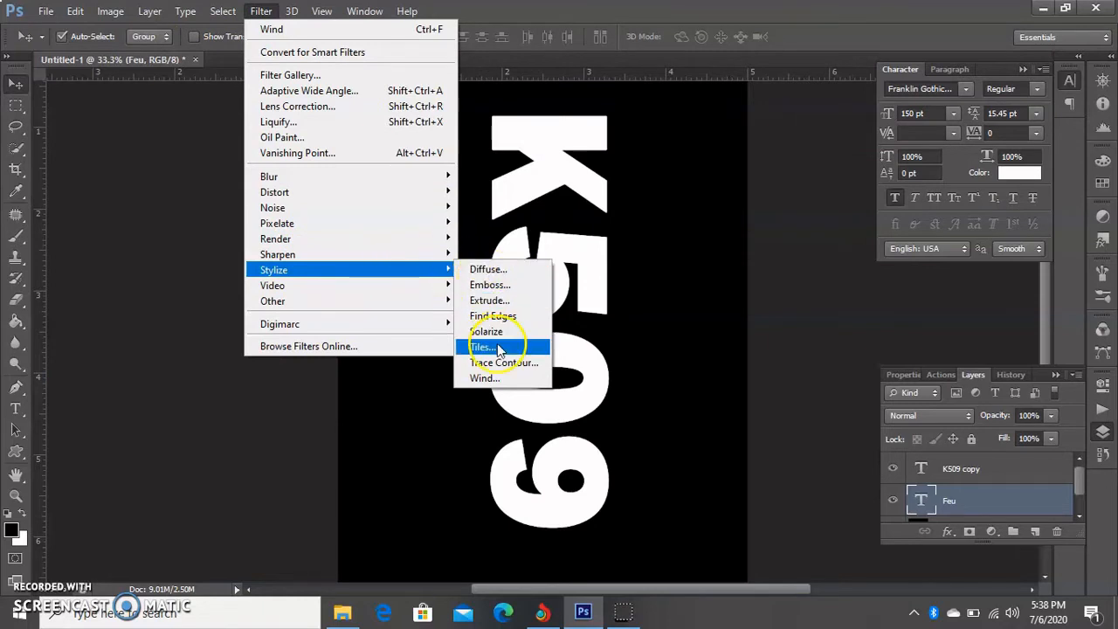
pyautogui.click(504, 381)
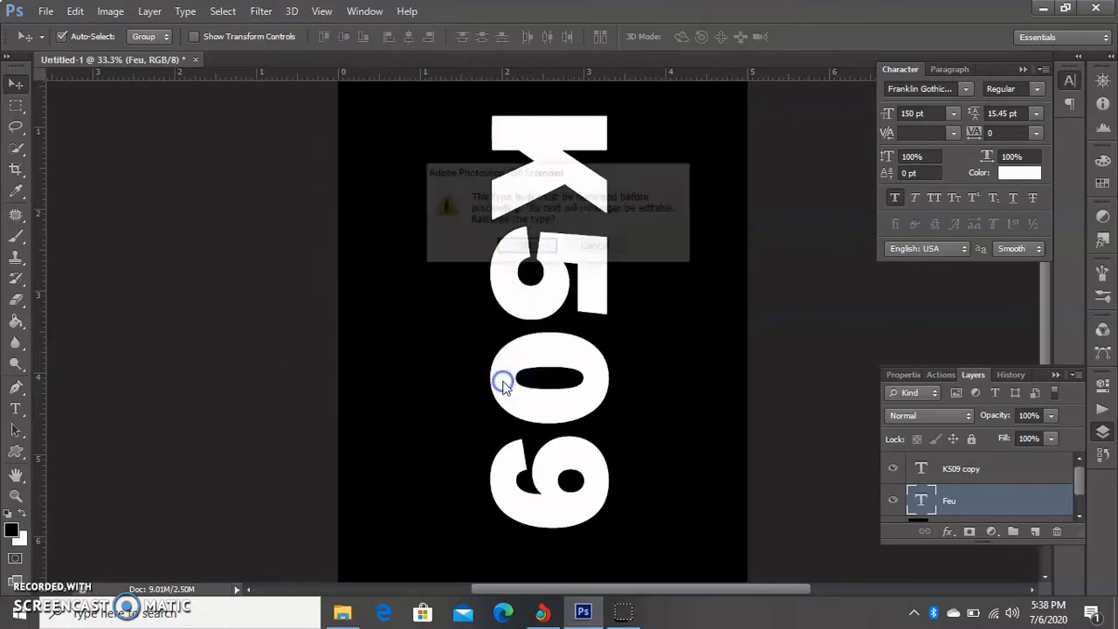
pyautogui.click(524, 249)
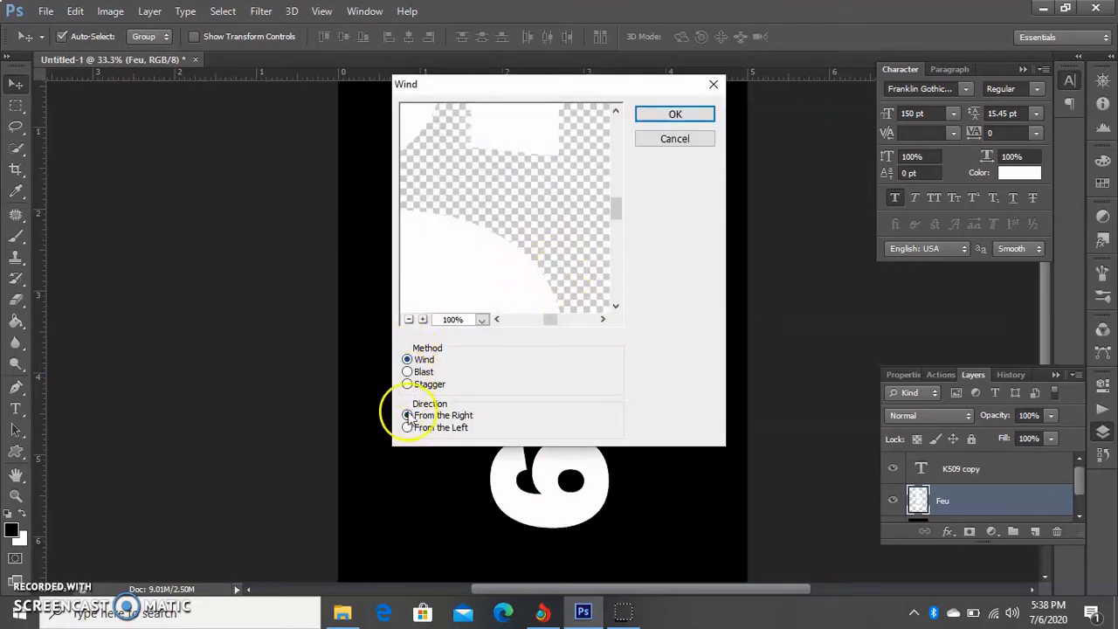
pyautogui.click(654, 114)
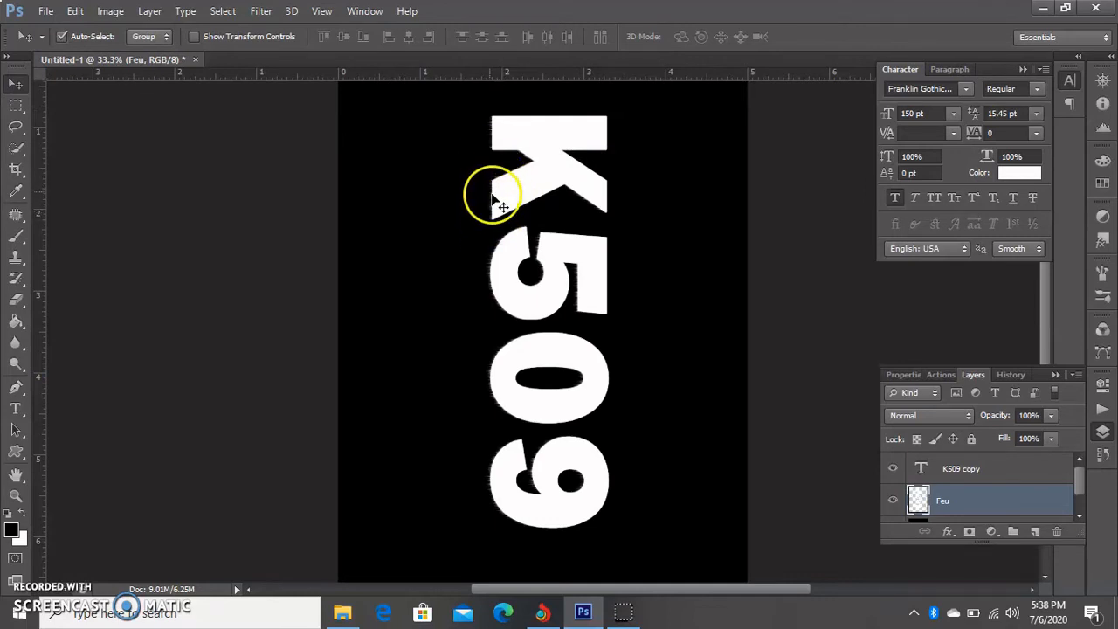
pyautogui.click(259, 10)
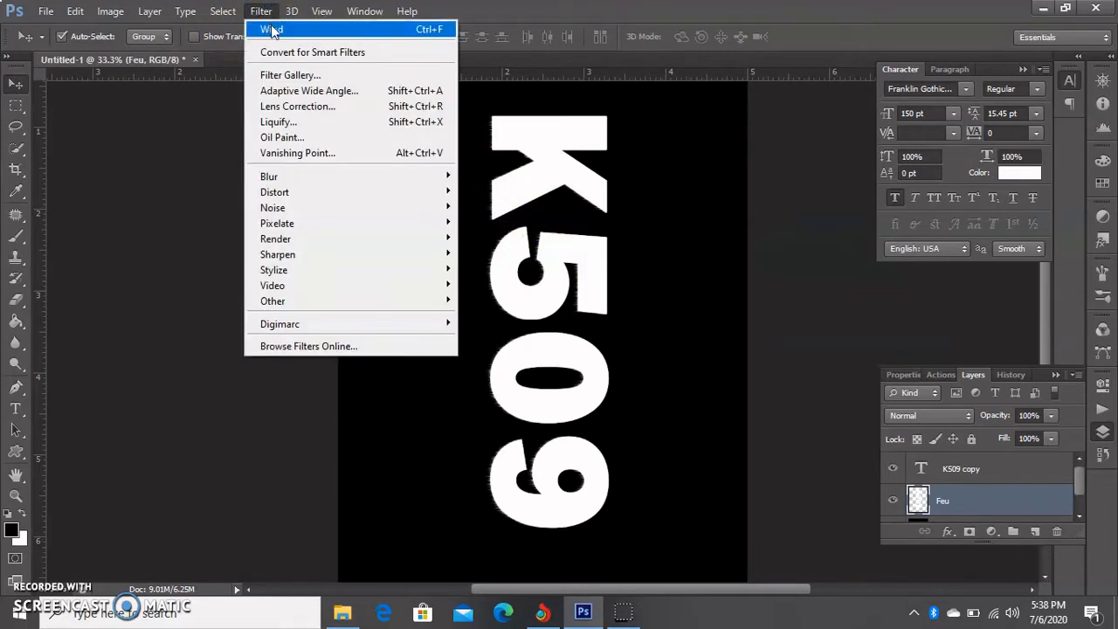
pyautogui.click(271, 25)
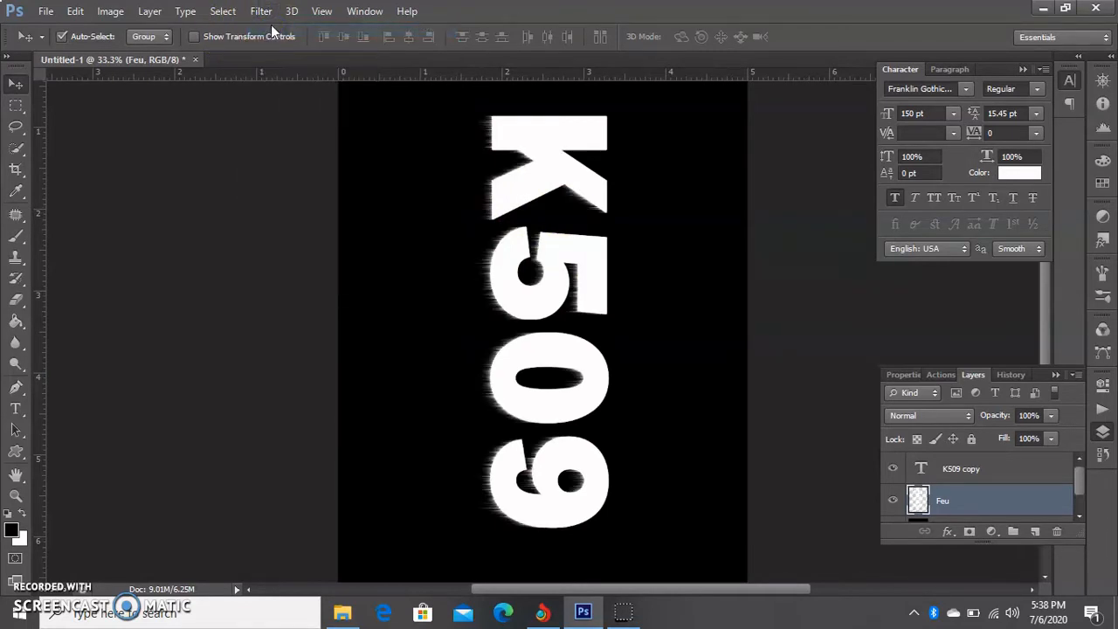
# Step: Rotate the canvas another 90° clockwise
pyautogui.click(112, 11)
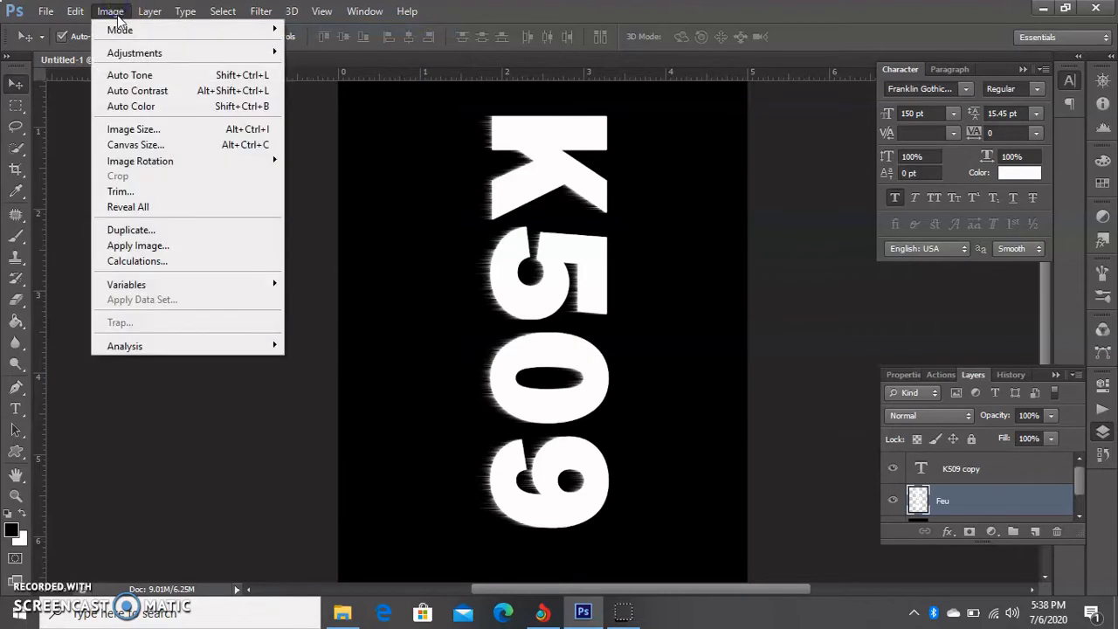
pyautogui.moveTo(187, 161)
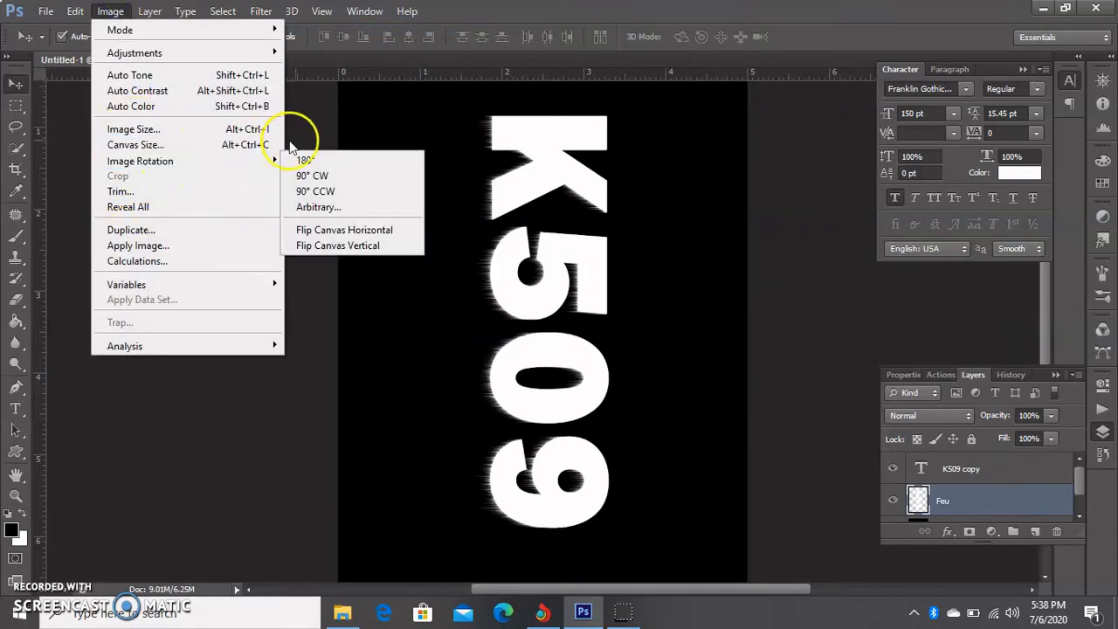
pyautogui.click(315, 176)
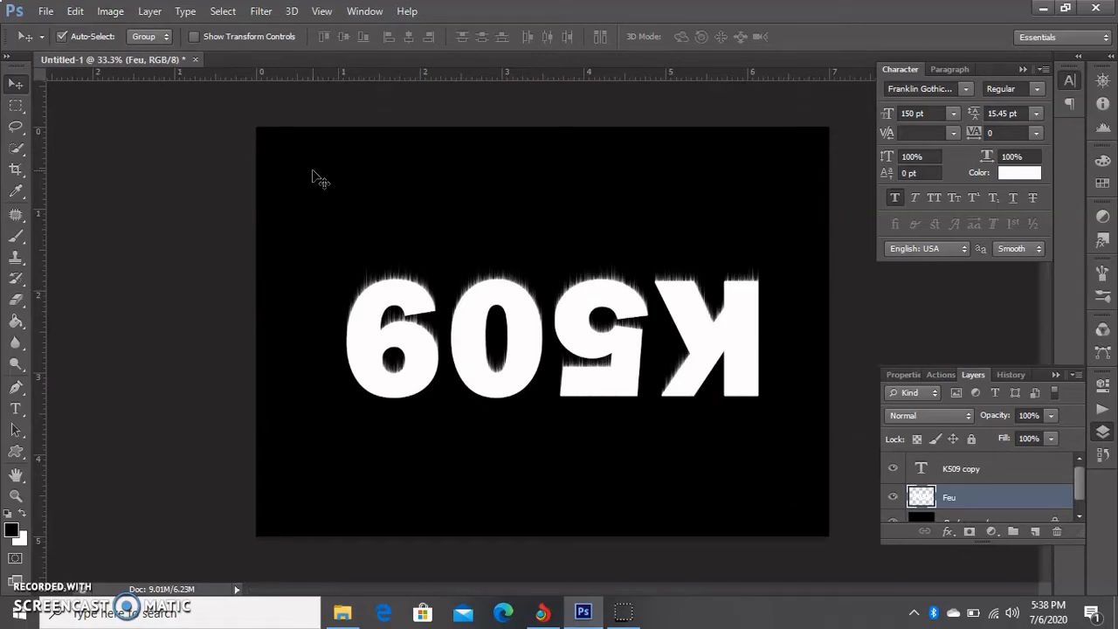
# Step: Reapply the last Wind filter to the Feu layer two more times
pyautogui.click(261, 11)
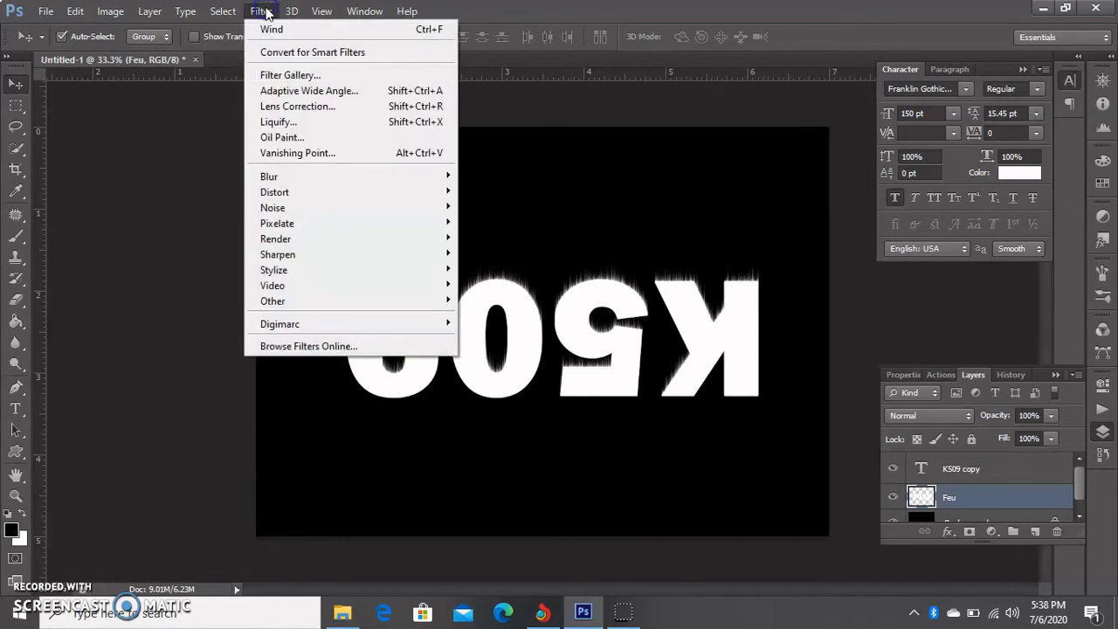
pyautogui.click(272, 29)
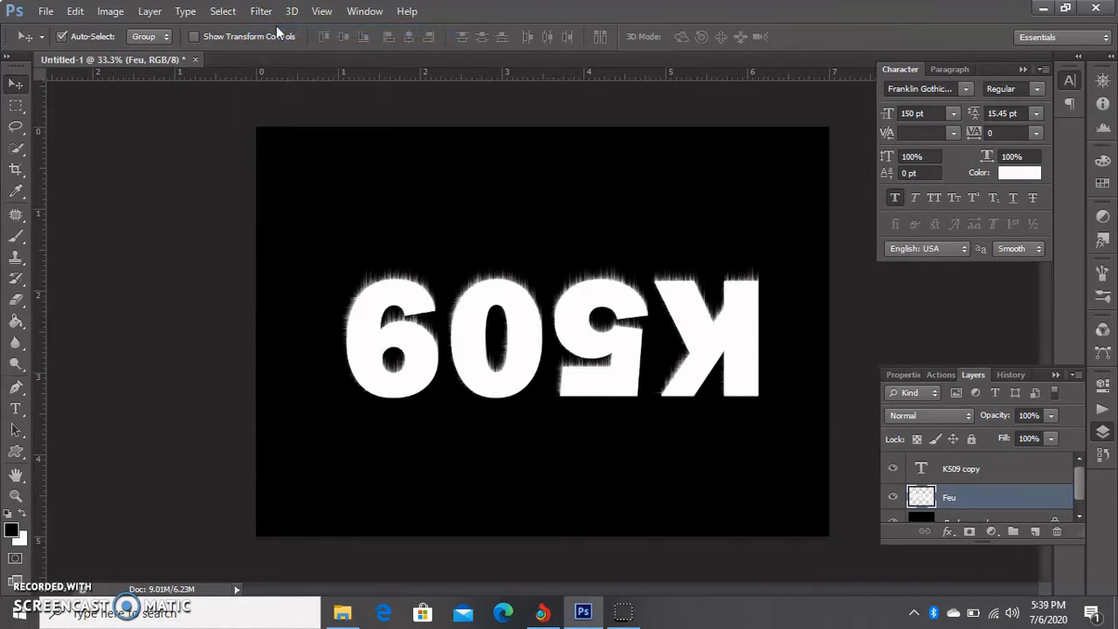
pyautogui.click(261, 11)
pyautogui.click(273, 30)
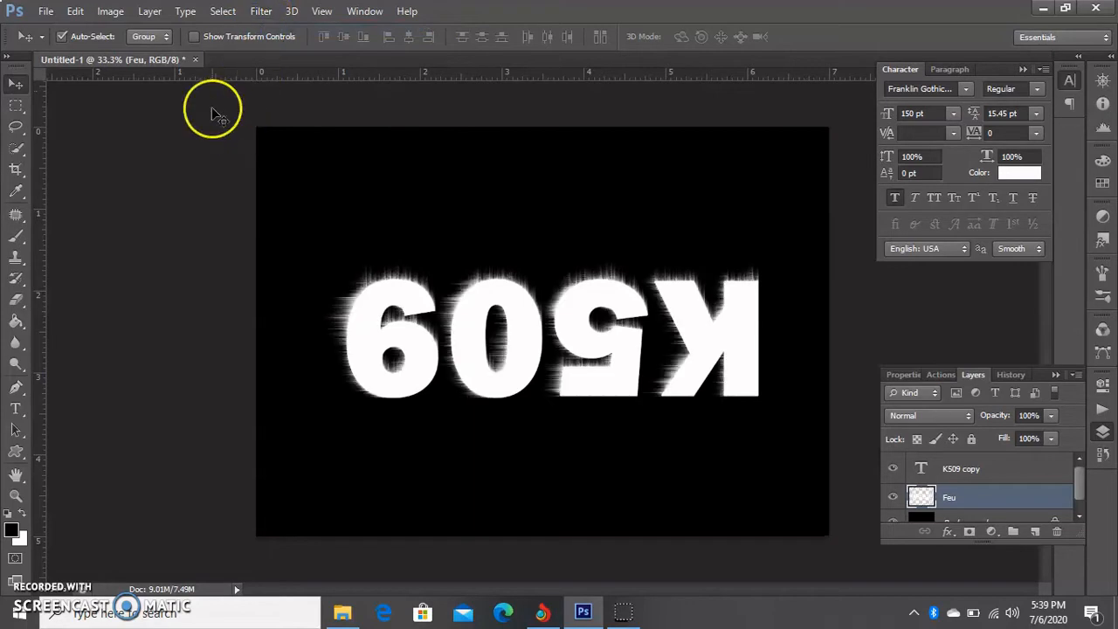
# Step: Rotate the canvas a third time by 90° clockwise
pyautogui.click(113, 12)
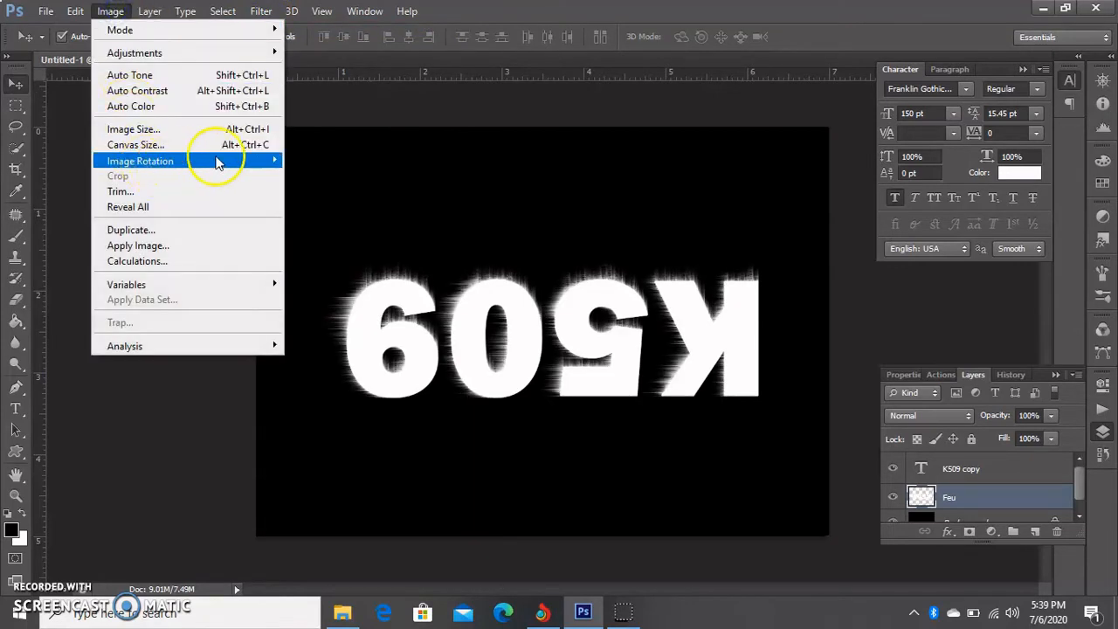
pyautogui.moveTo(280, 161)
pyautogui.click(301, 176)
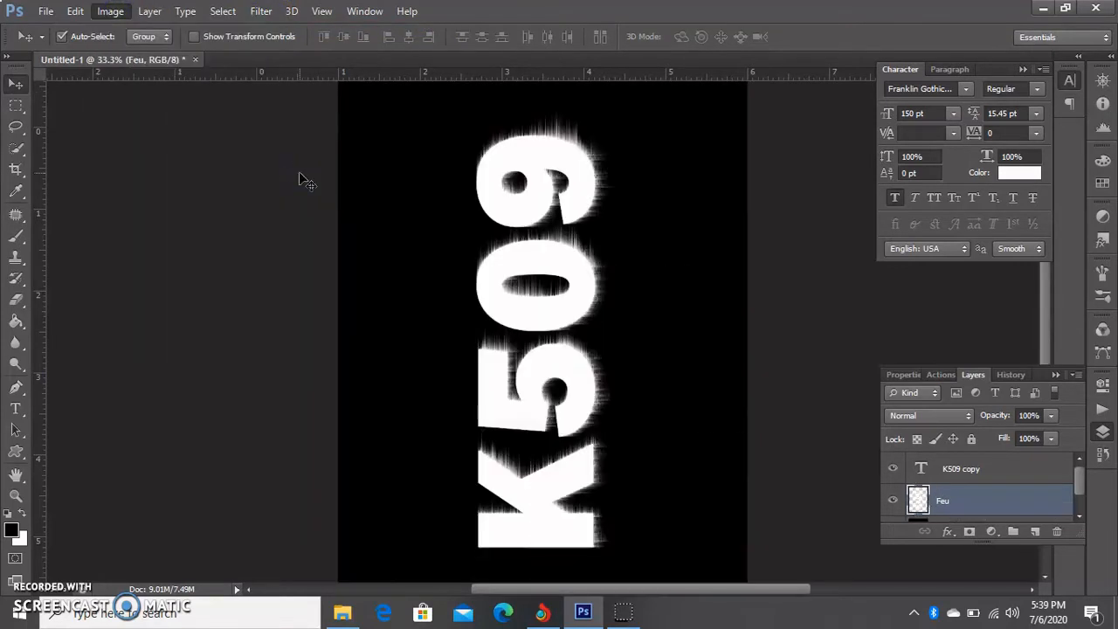
# Step: Apply the last Wind filter to the Feu layer twice in the current vertical orientation
pyautogui.click(261, 15)
pyautogui.click(267, 25)
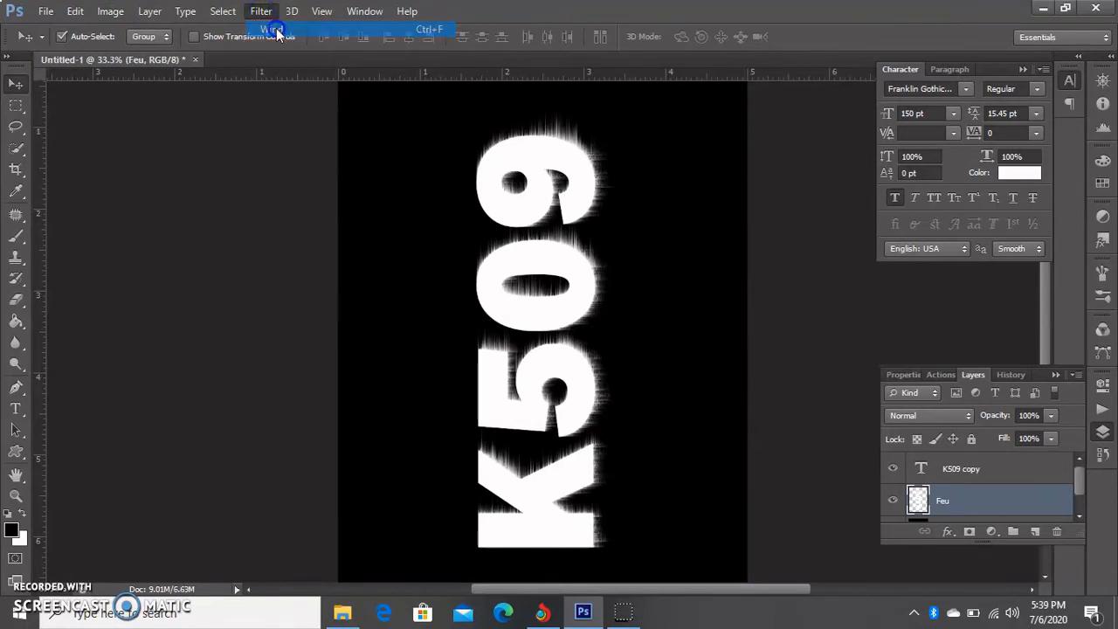
pyautogui.click(266, 15)
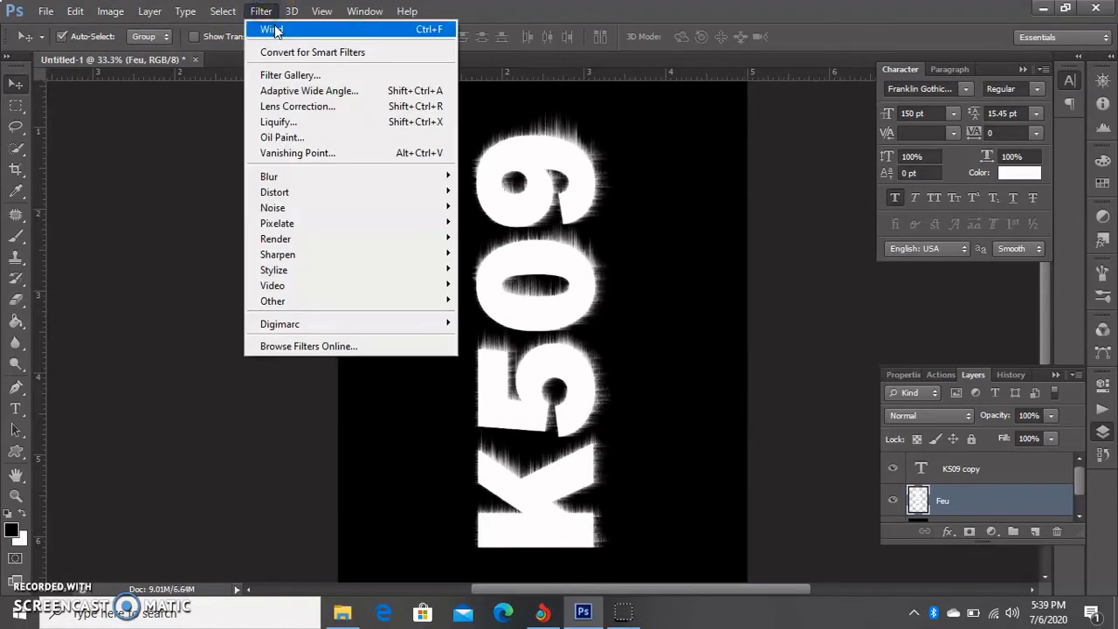
pyautogui.click(275, 27)
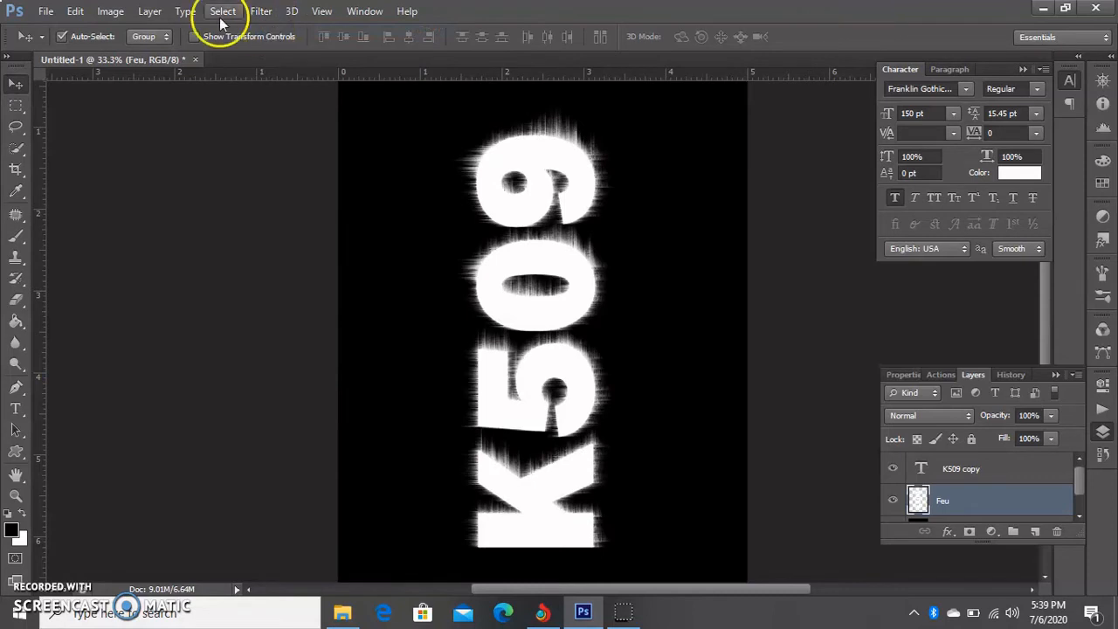
# Step: Rotate the canvas 90° clockwise once more to bring the K509 text back upright
pyautogui.click(111, 12)
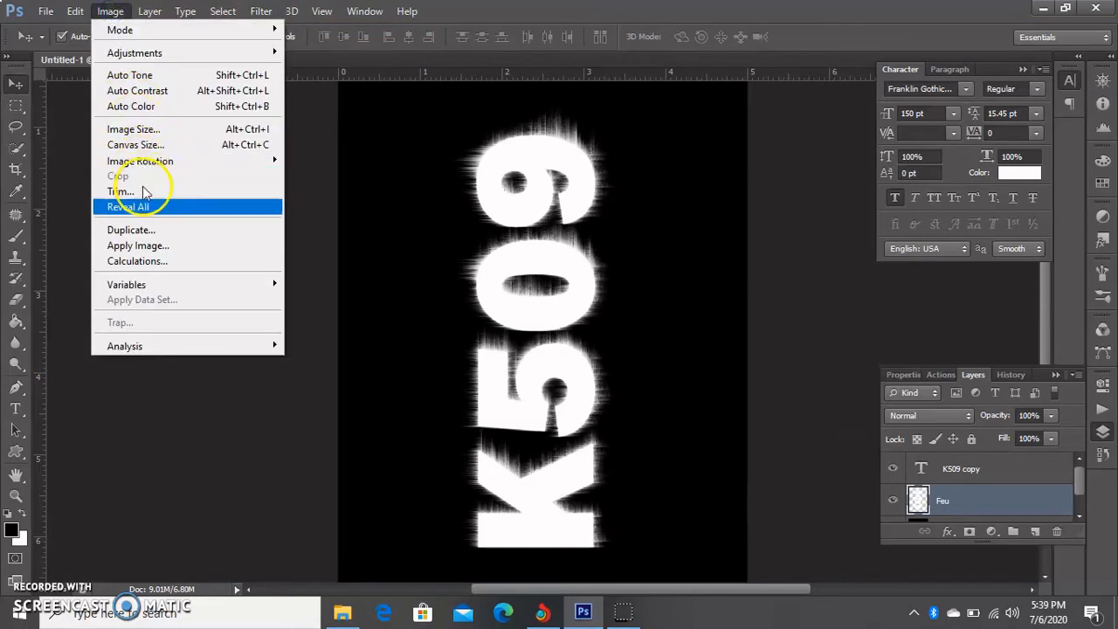
pyautogui.moveTo(280, 162)
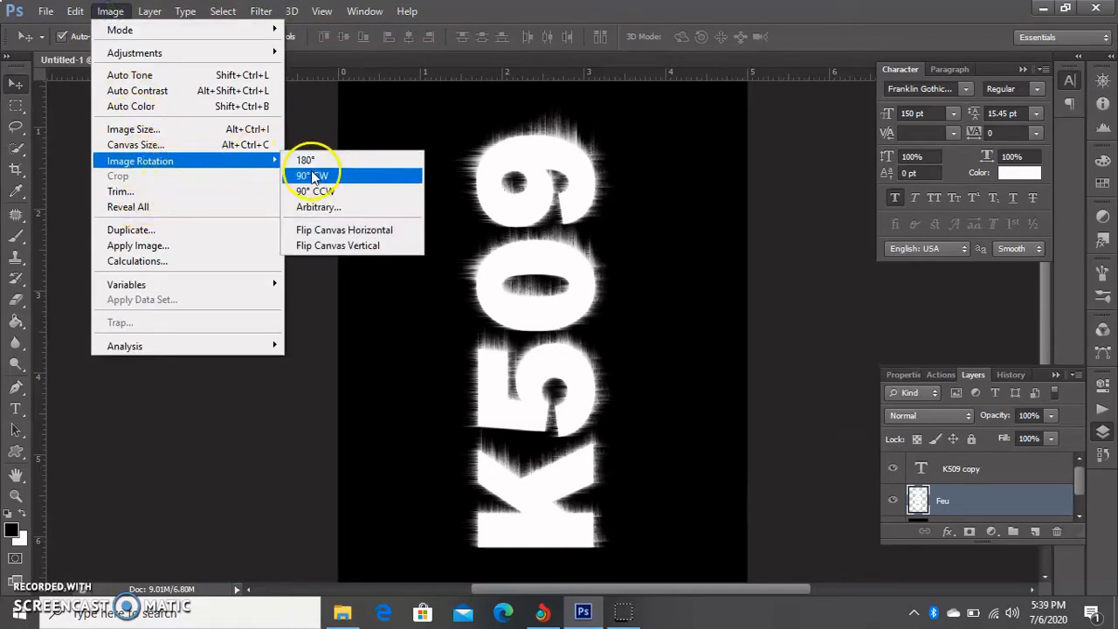
pyautogui.click(312, 175)
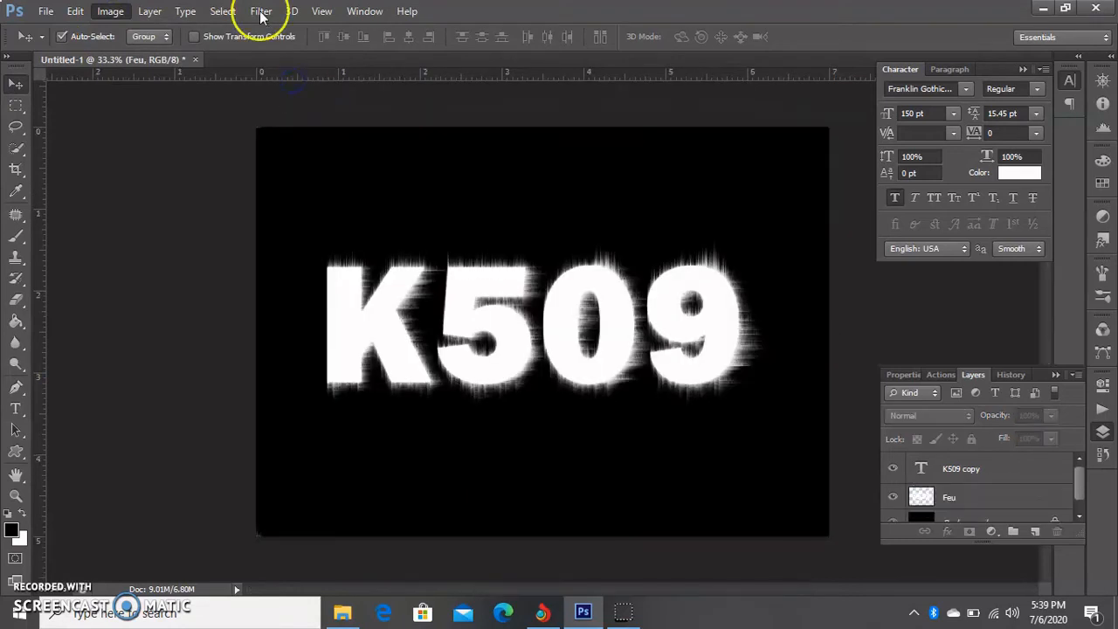
# Step: Select the Feu layer and reapply the last Wind filter twice on the upright text
pyautogui.click(260, 11)
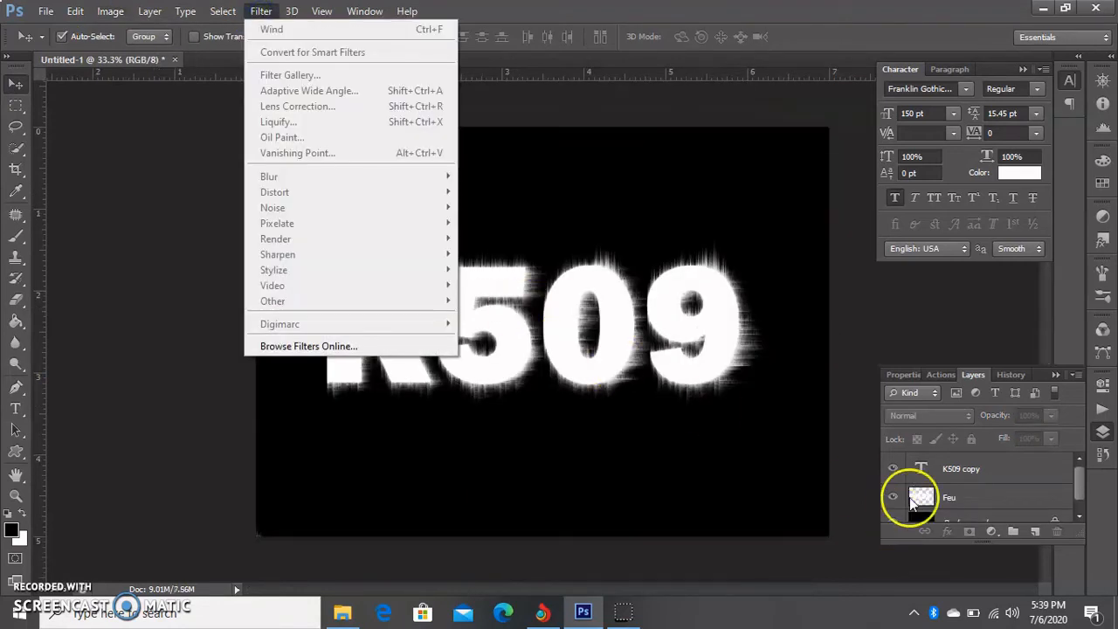
pyautogui.click(909, 496)
pyautogui.click(909, 497)
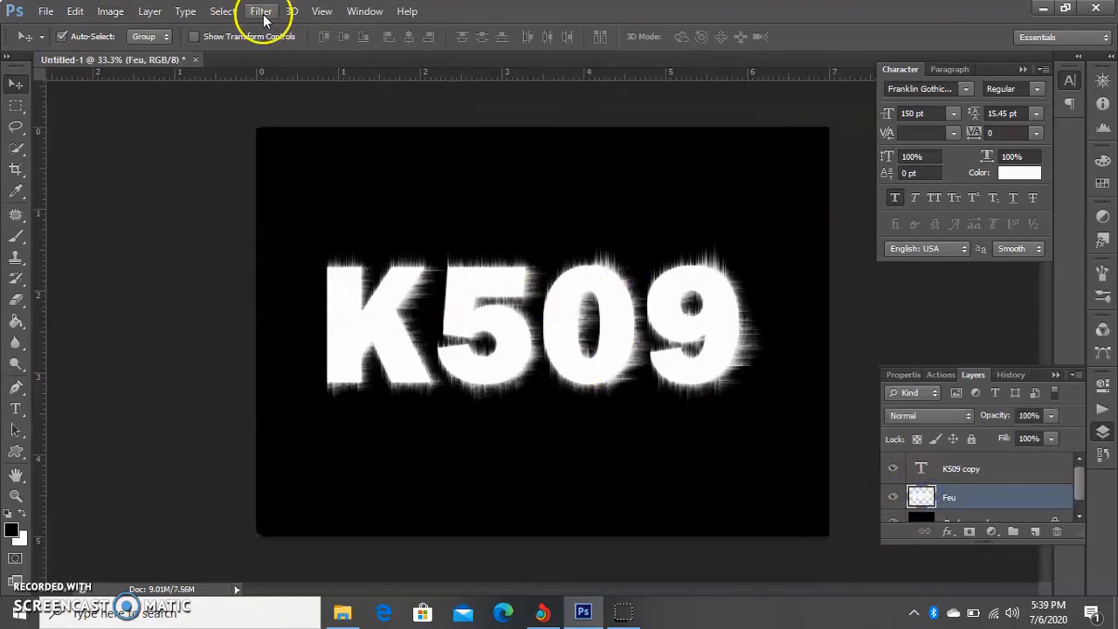
pyautogui.click(261, 11)
pyautogui.click(264, 27)
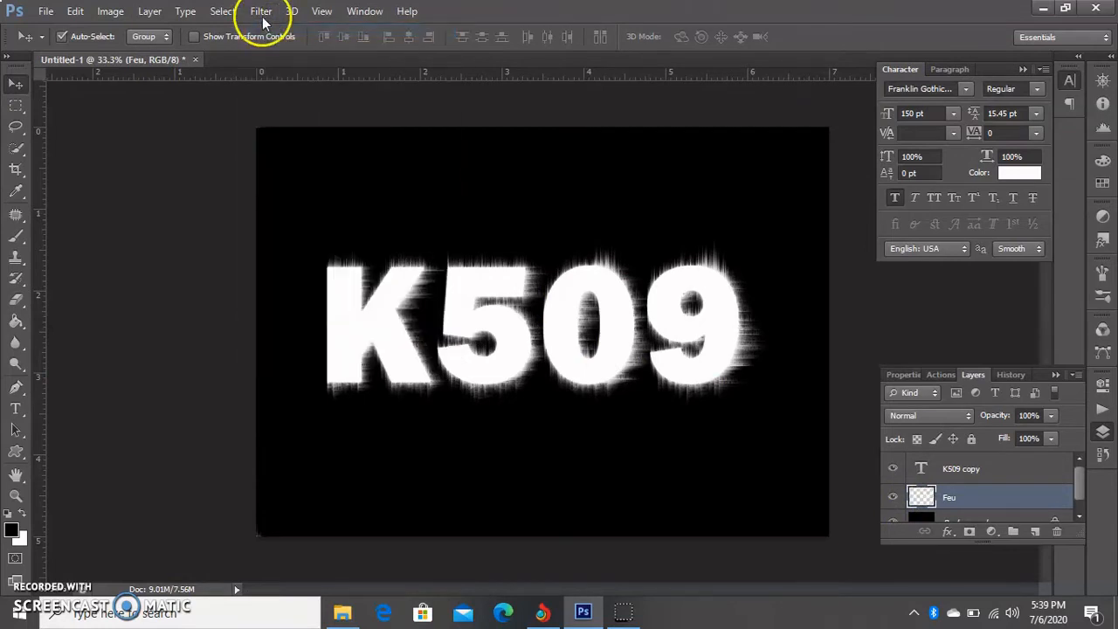
pyautogui.click(262, 12)
pyautogui.click(267, 27)
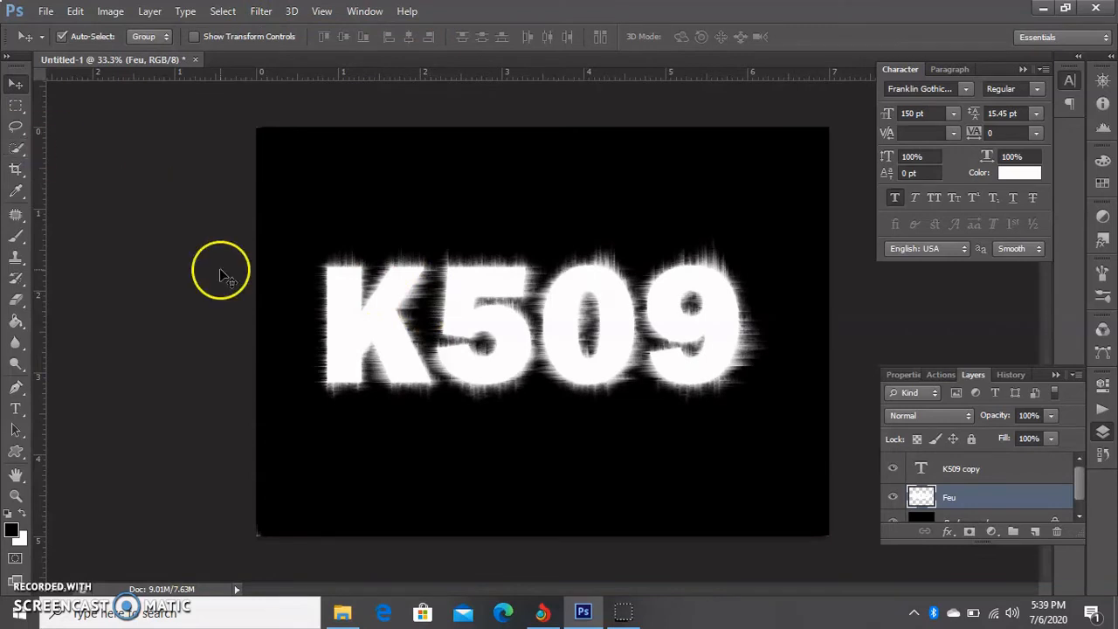
# Step: Add a red Color Overlay in Normal blend mode at 100% opacity to the K509 copy text layer
pyautogui.click(714, 424)
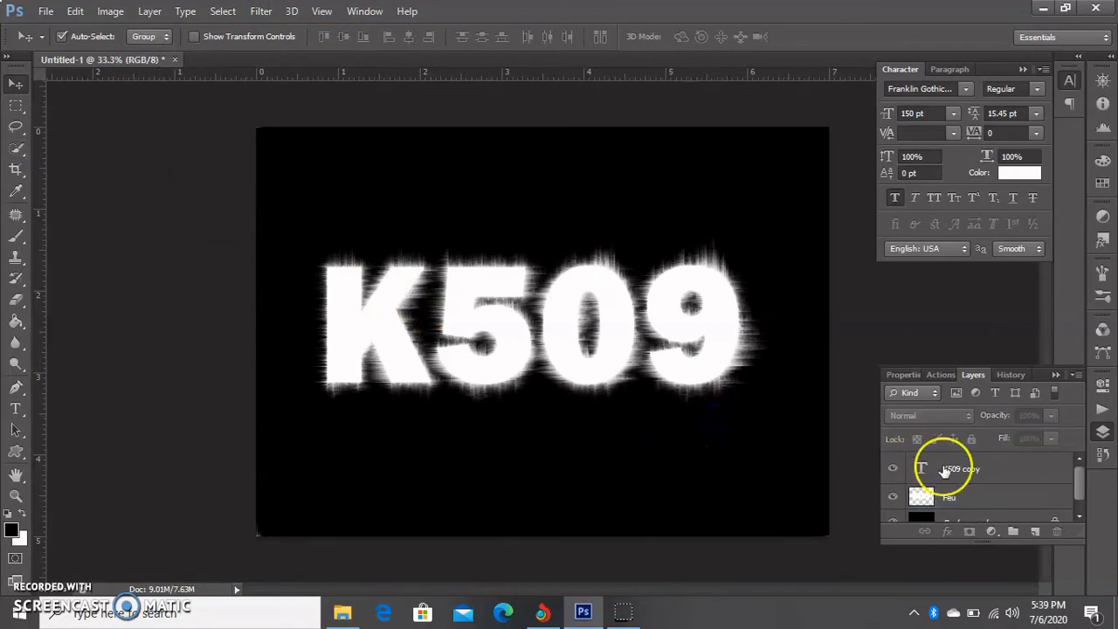
pyautogui.click(952, 468)
pyautogui.rightClick(956, 471)
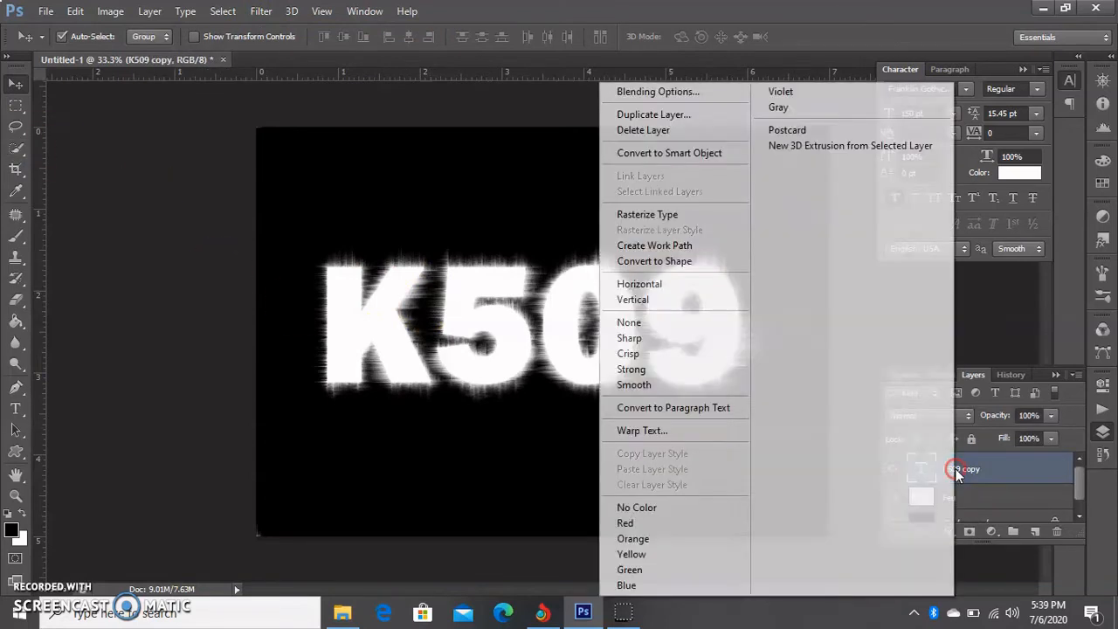
pyautogui.click(695, 101)
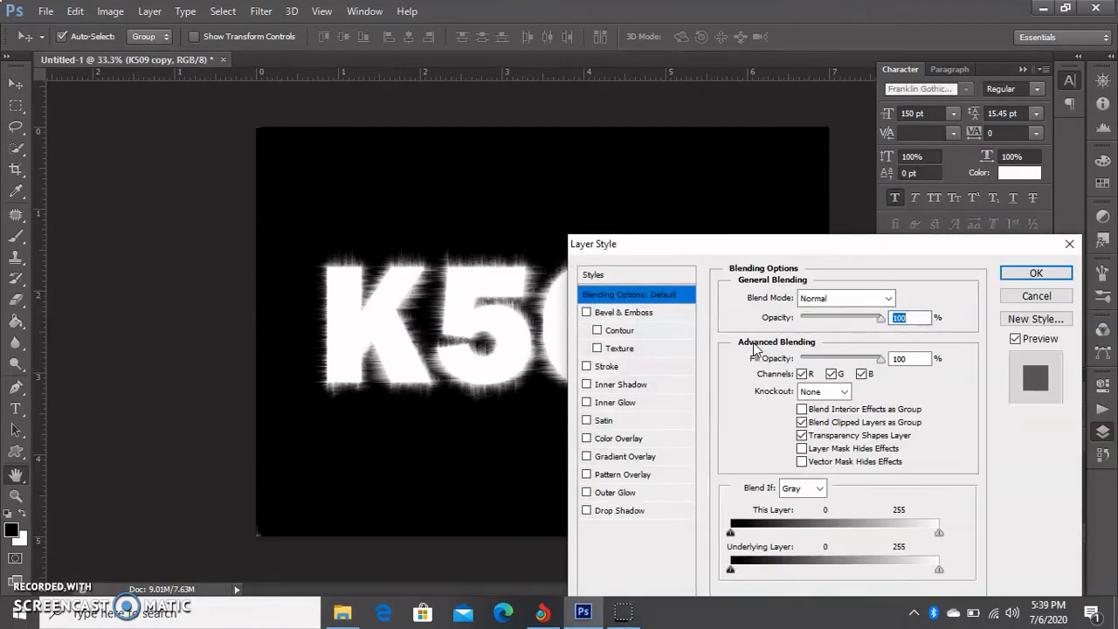
pyautogui.click(618, 441)
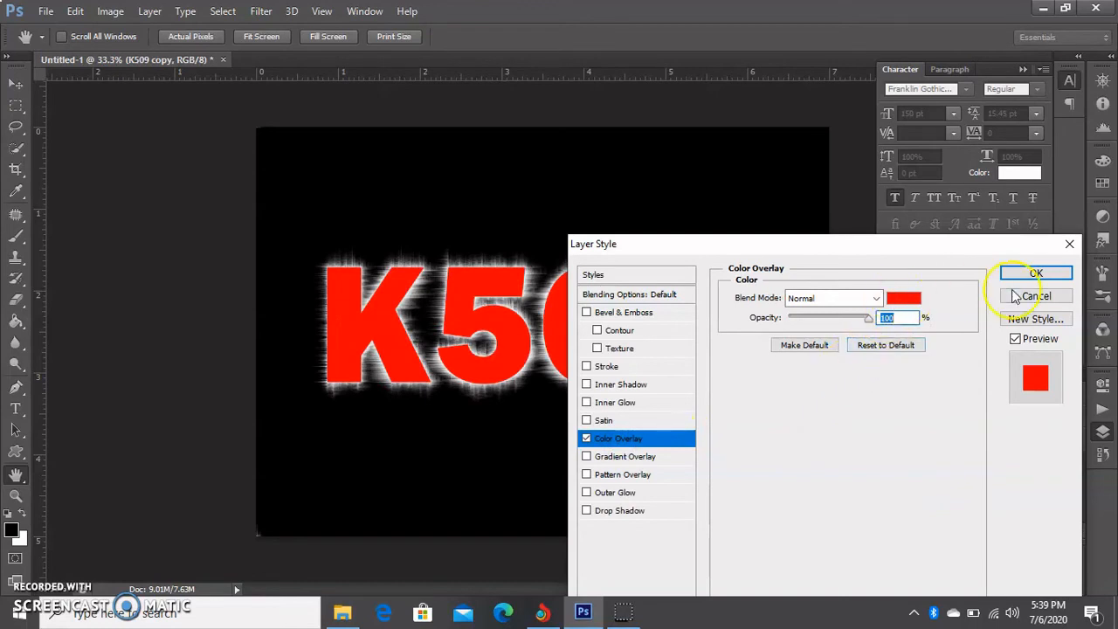
pyautogui.click(1036, 273)
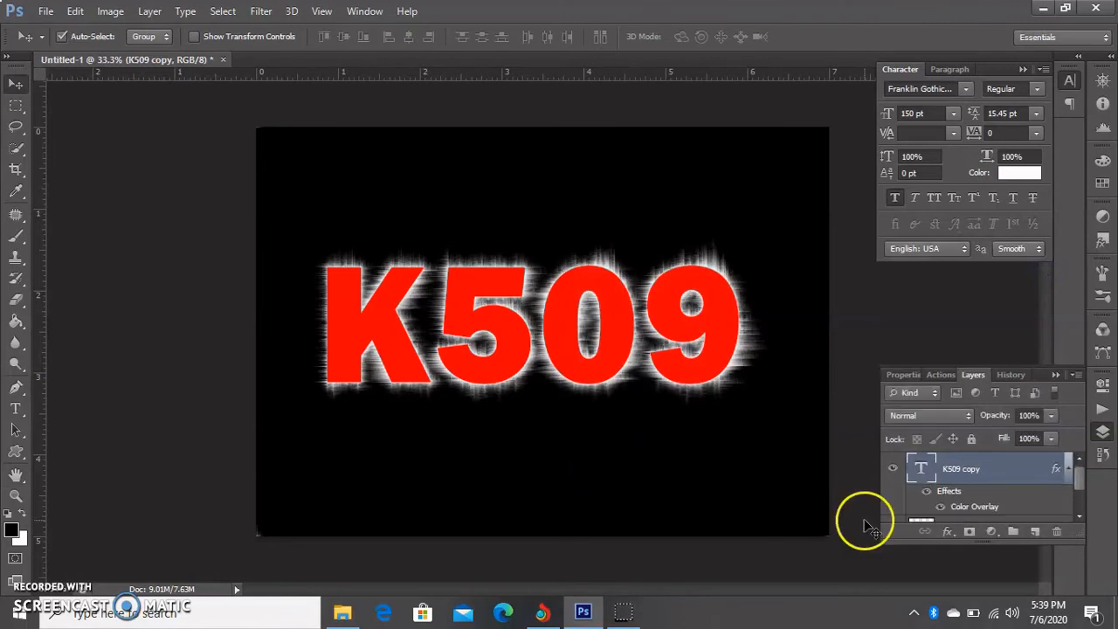
# Step: Select the Feu layer, then switch to the web browser and copy the enlarged Hawk Services fire image from the image results
pyautogui.moveTo(1083, 489); pyautogui.dragTo(1083, 494)
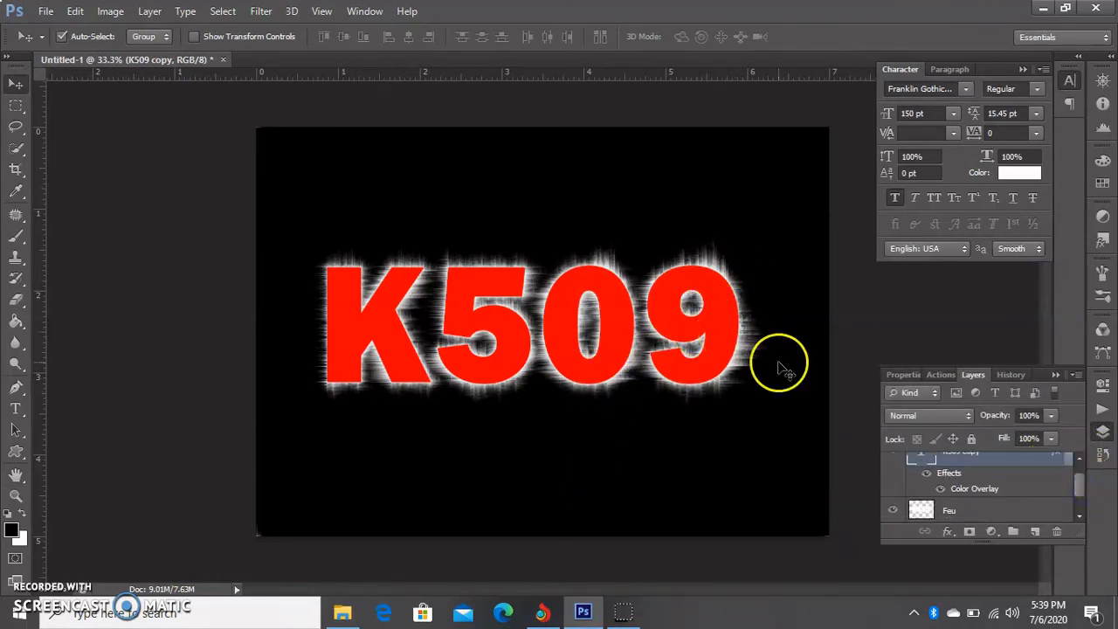
pyautogui.moveTo(1078, 488); pyautogui.dragTo(1081, 496)
pyautogui.click(960, 491)
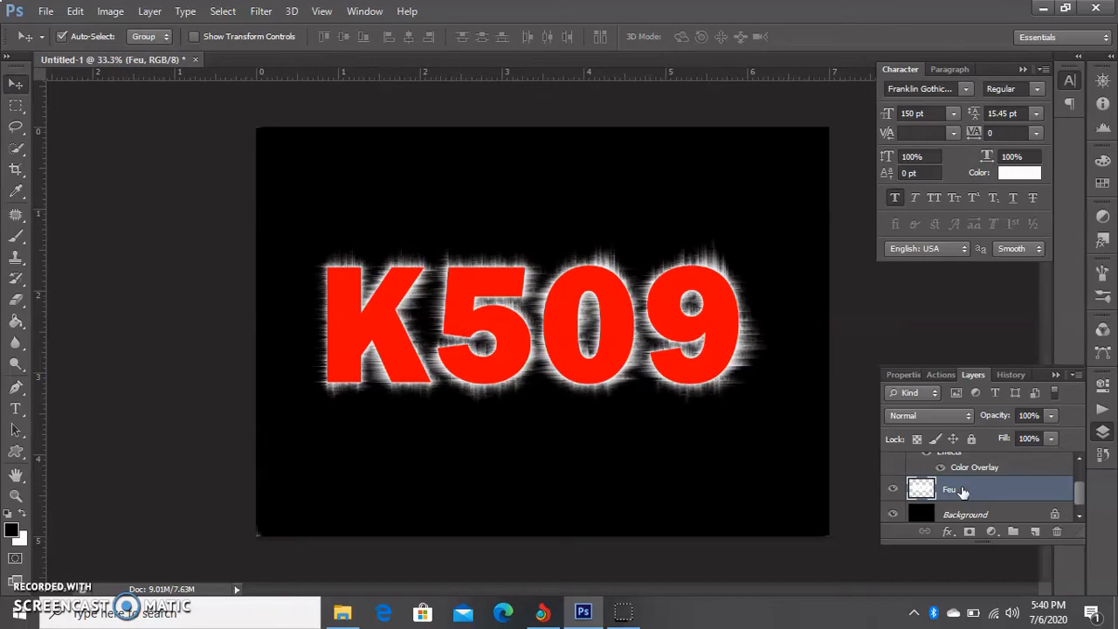
pyautogui.click(541, 612)
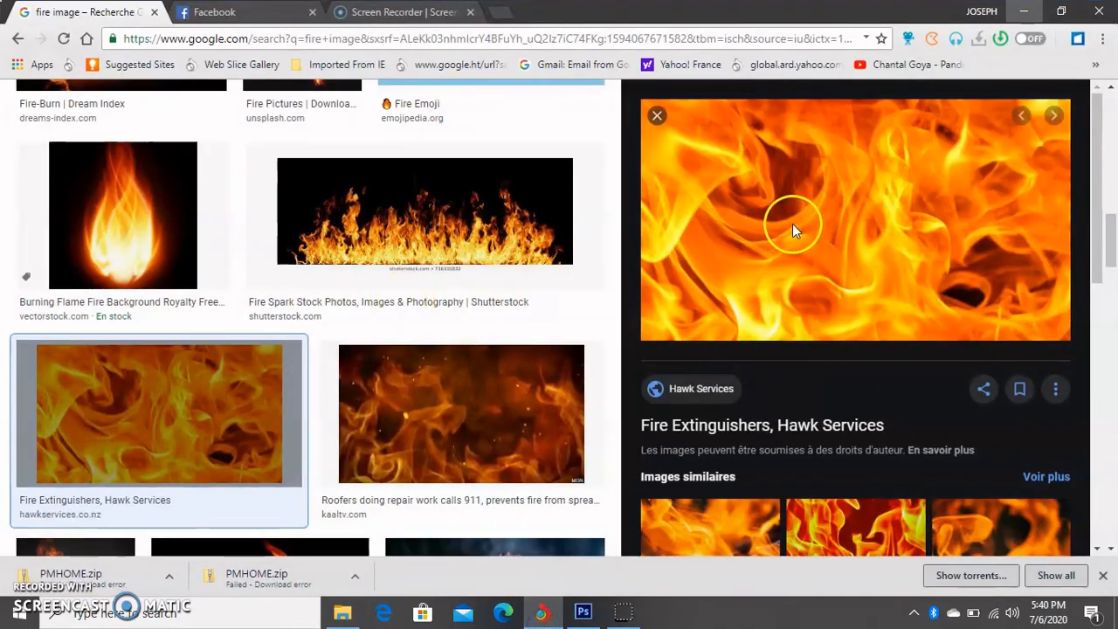
pyautogui.rightClick(814, 195)
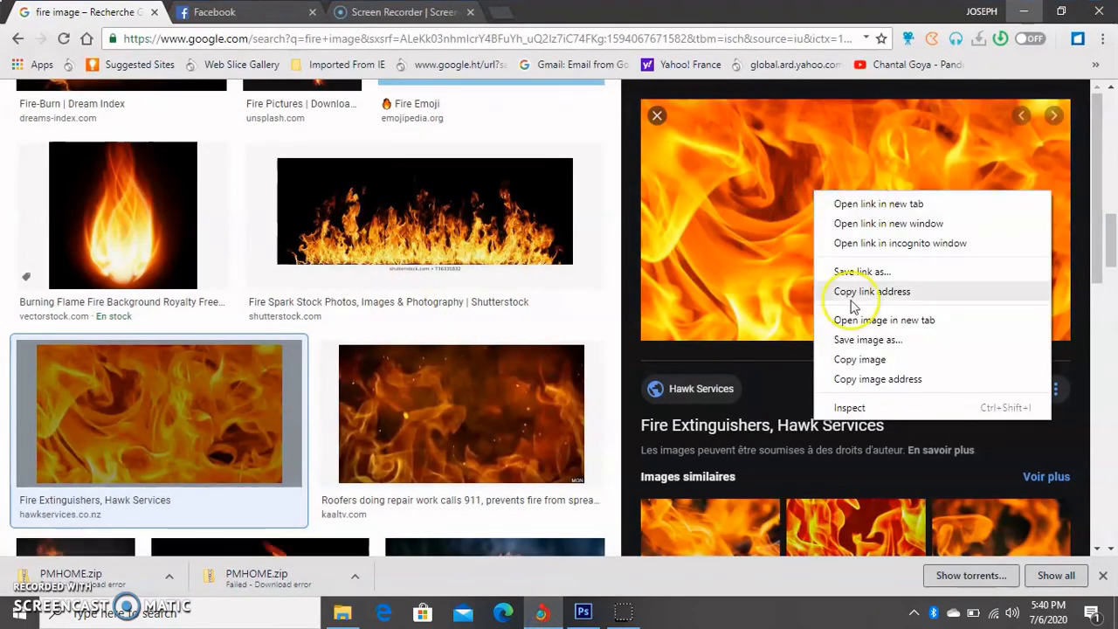
pyautogui.click(861, 360)
pyautogui.click(874, 210)
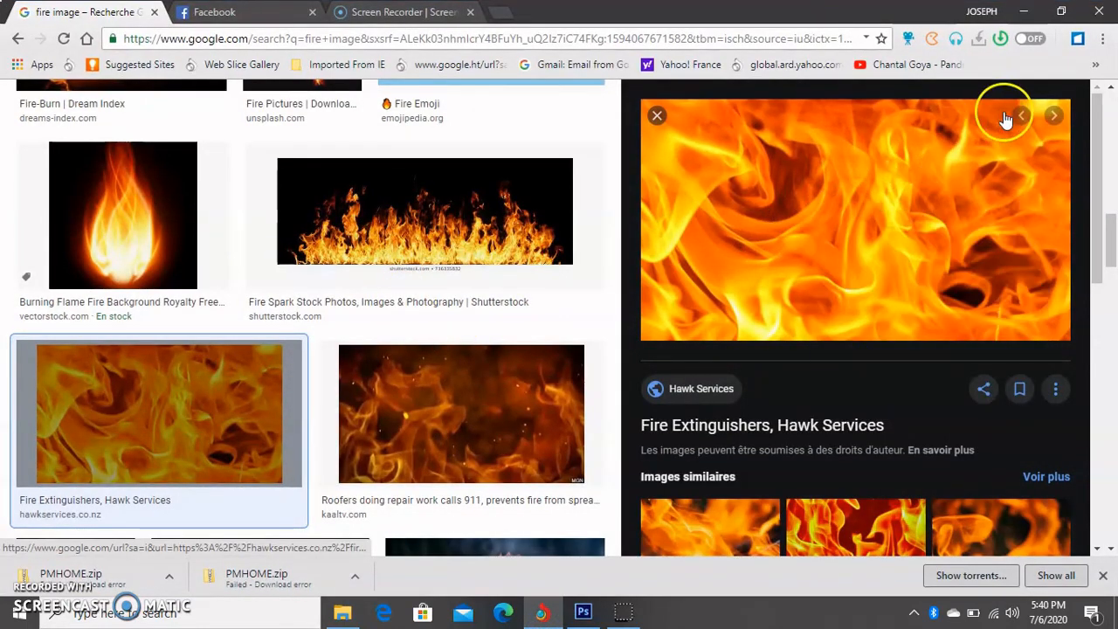
# Step: Minimize the browser, switch back to Photoshop and paste the fire image directly above the Feu layer
pyautogui.click(1023, 12)
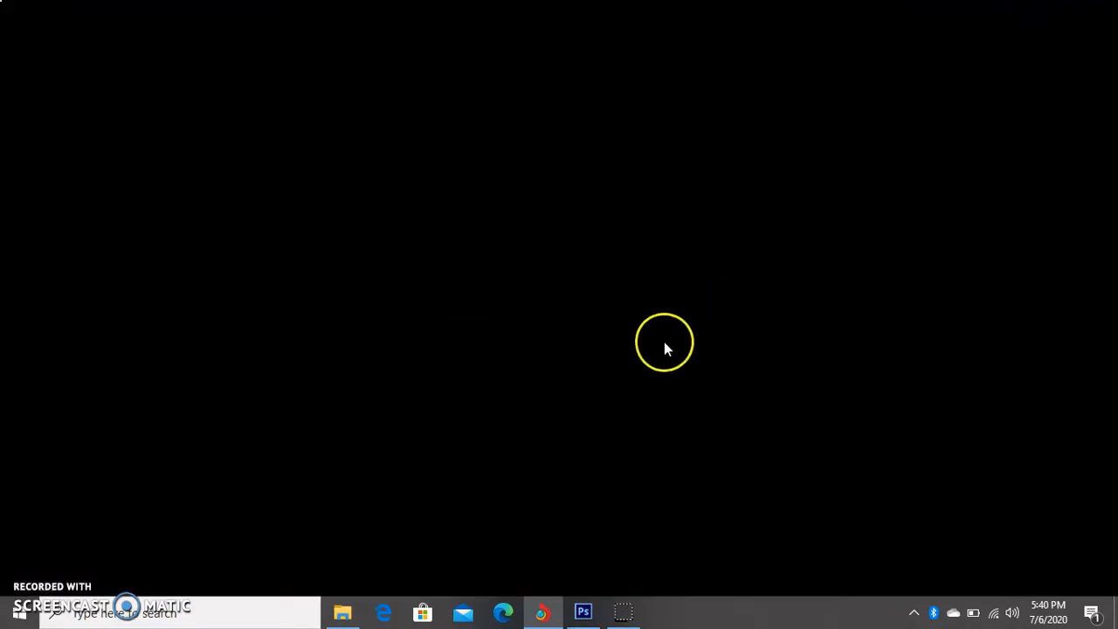
pyautogui.click(583, 614)
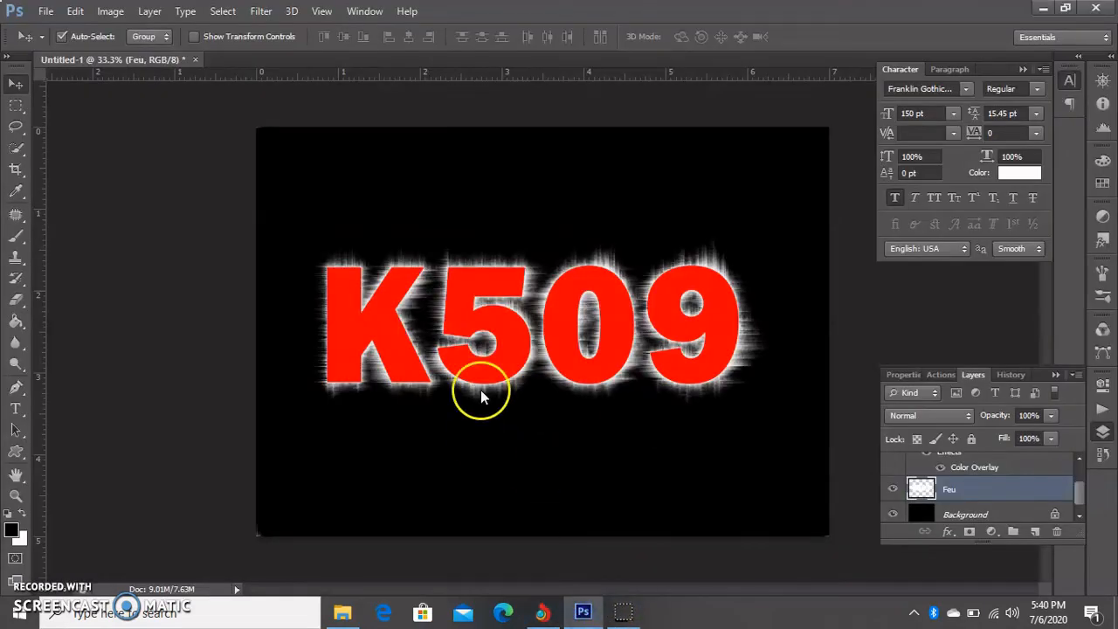
pyautogui.hotkey('ctrl', 'v')
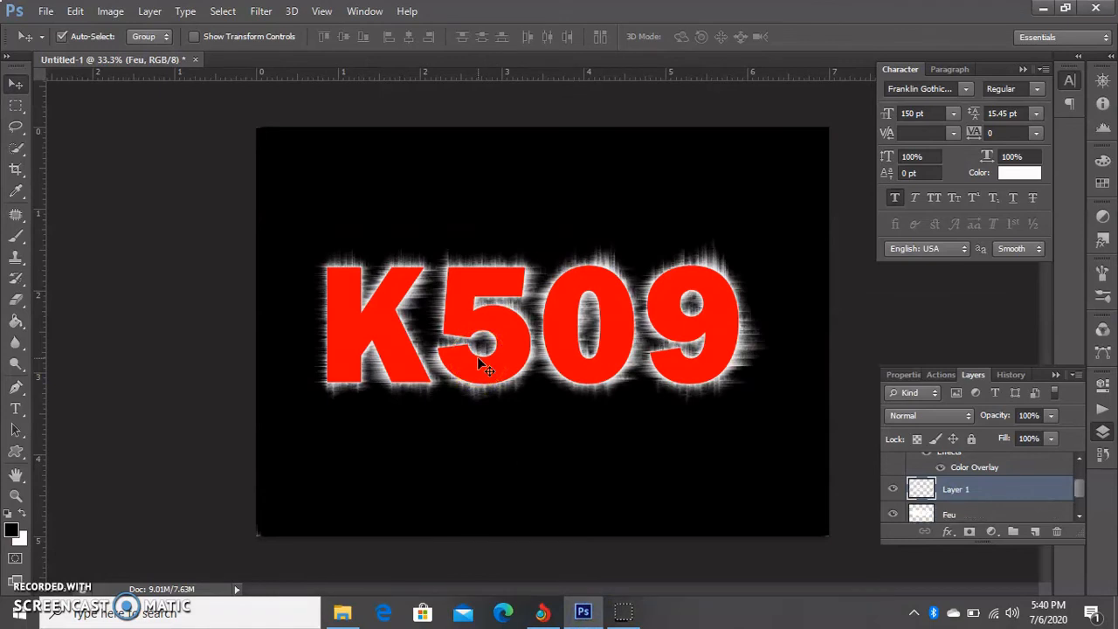
pyautogui.click(556, 380)
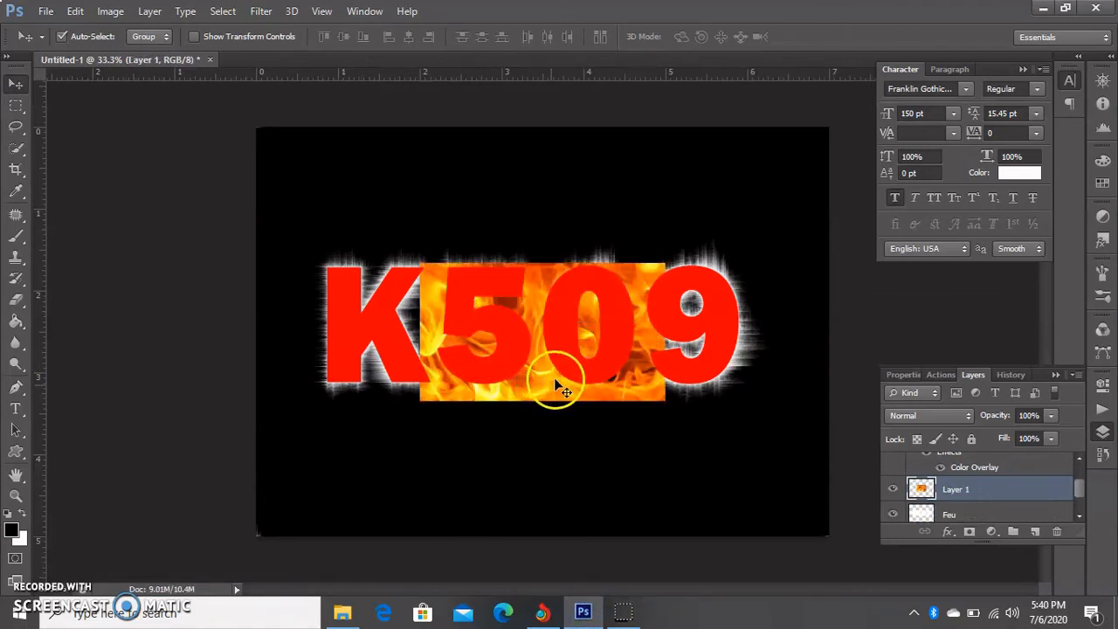
# Step: Stretch the fire image to about 185% width and 123% height to cover the word, and clip it to the Feu layer
pyautogui.hotkey('ctrl', 't')
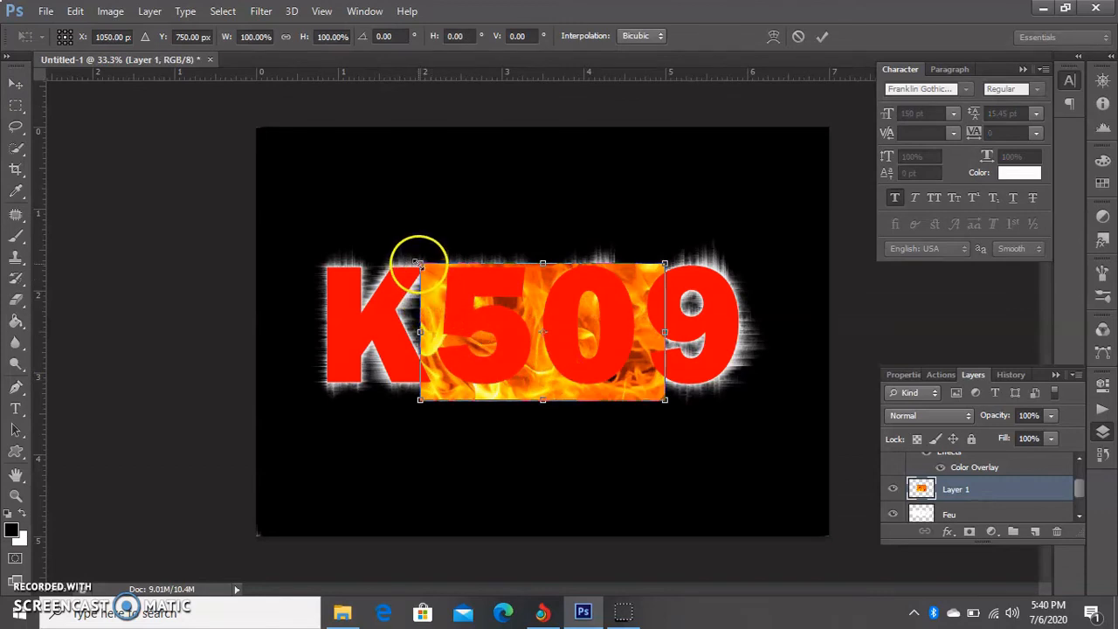
pyautogui.moveTo(417, 262); pyautogui.dragTo(315, 238)
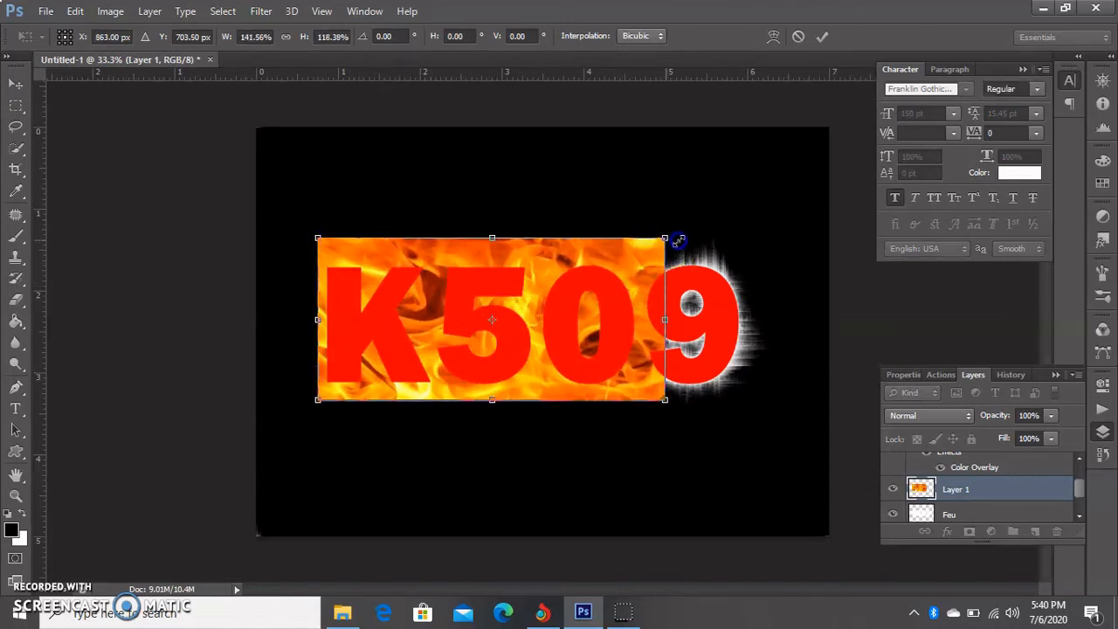
pyautogui.moveTo(664, 238); pyautogui.dragTo(773, 228)
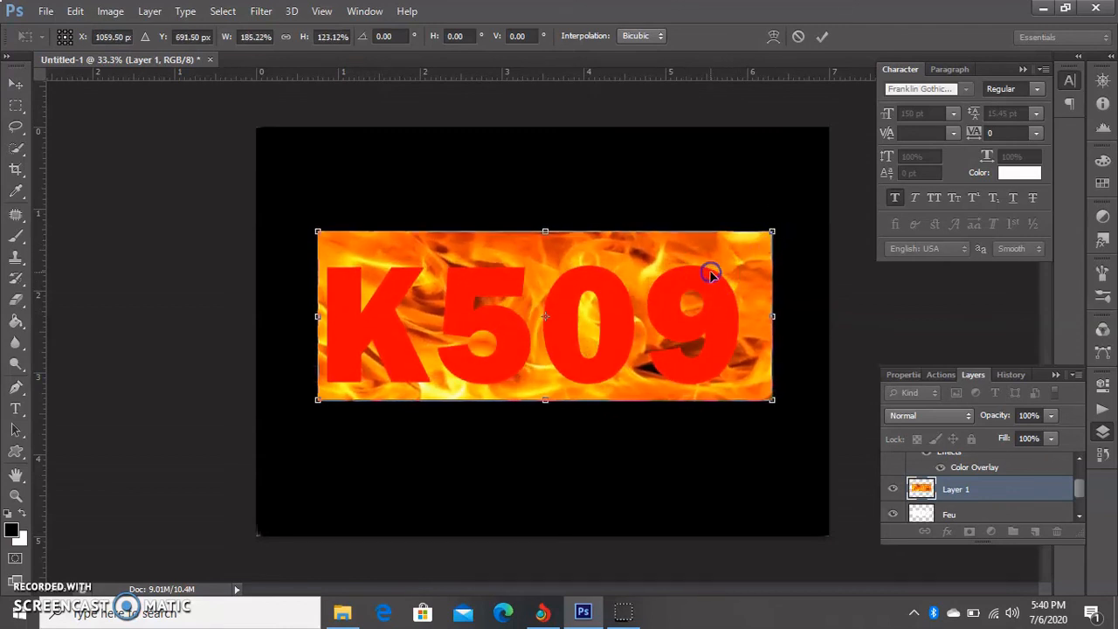
pyautogui.press('Return')
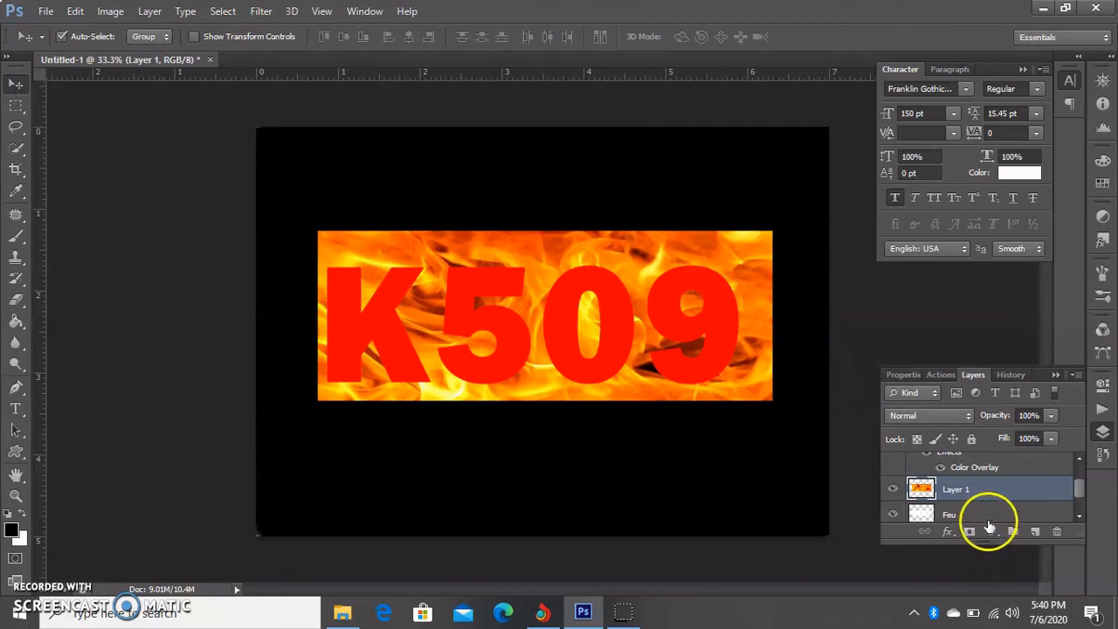
pyautogui.rightClick(992, 490)
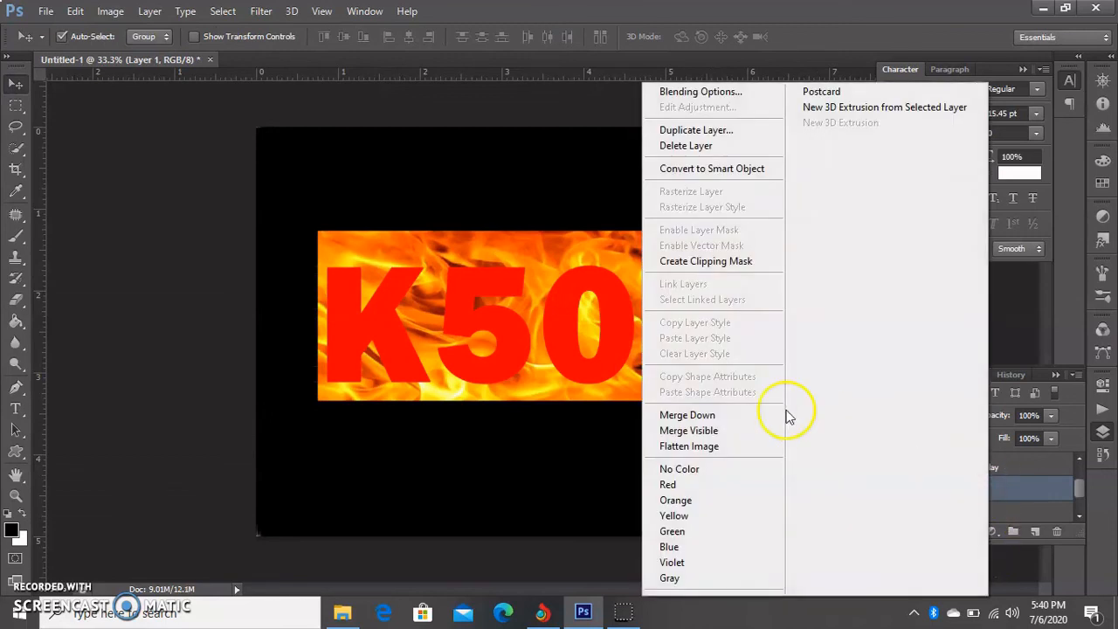
pyautogui.click(738, 273)
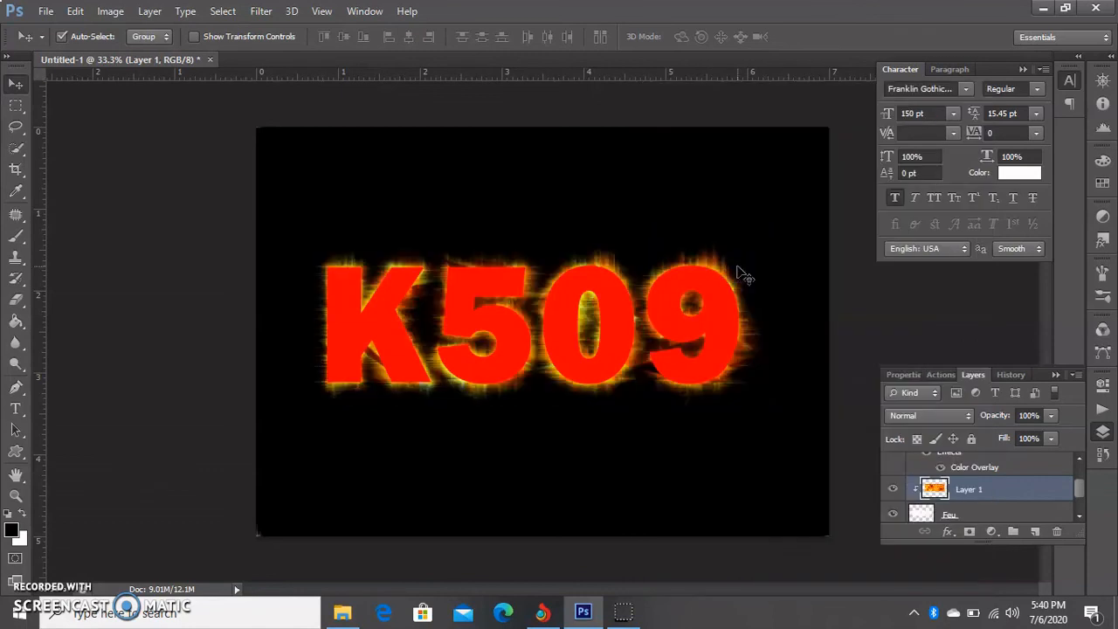